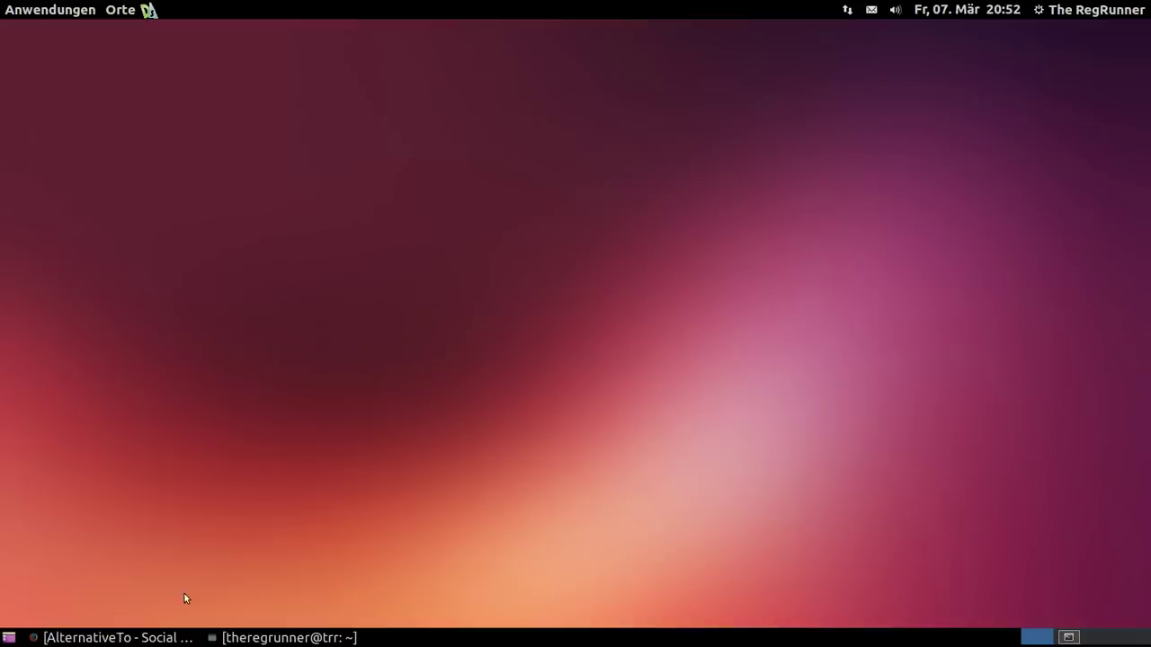
Step: Restore the Firefox window showing the alternativeto.net home page from the taskbar
left_click(138, 637)
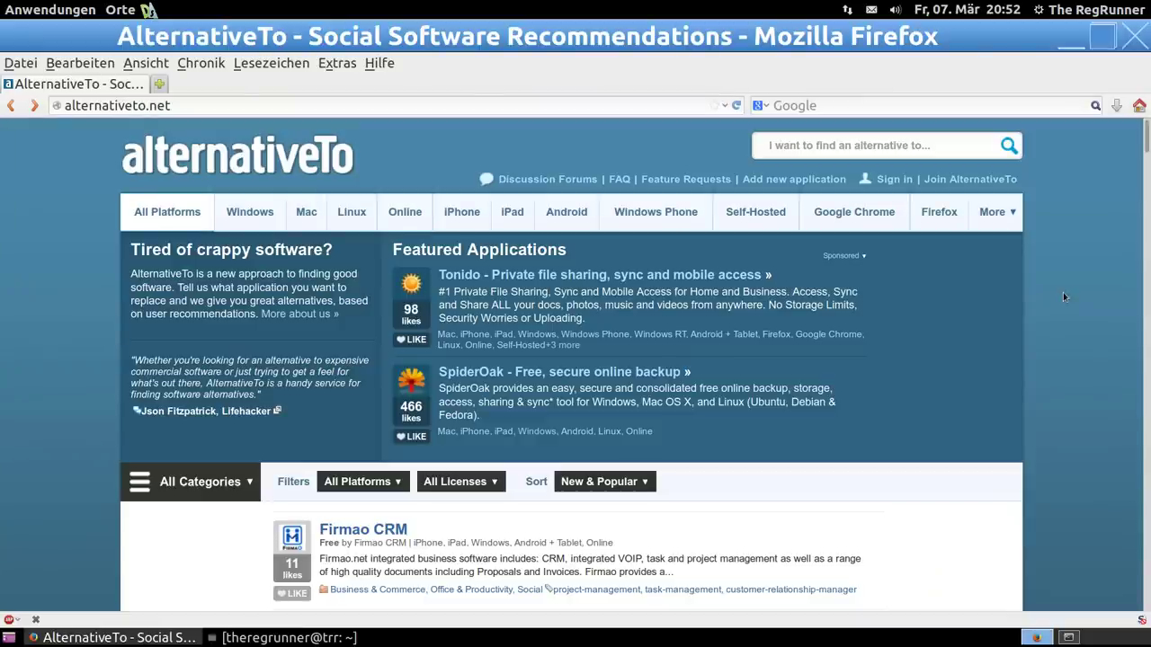
Step: Search the AlternativeTo site for 'cad'
left_click(179, 104)
left_click(212, 106)
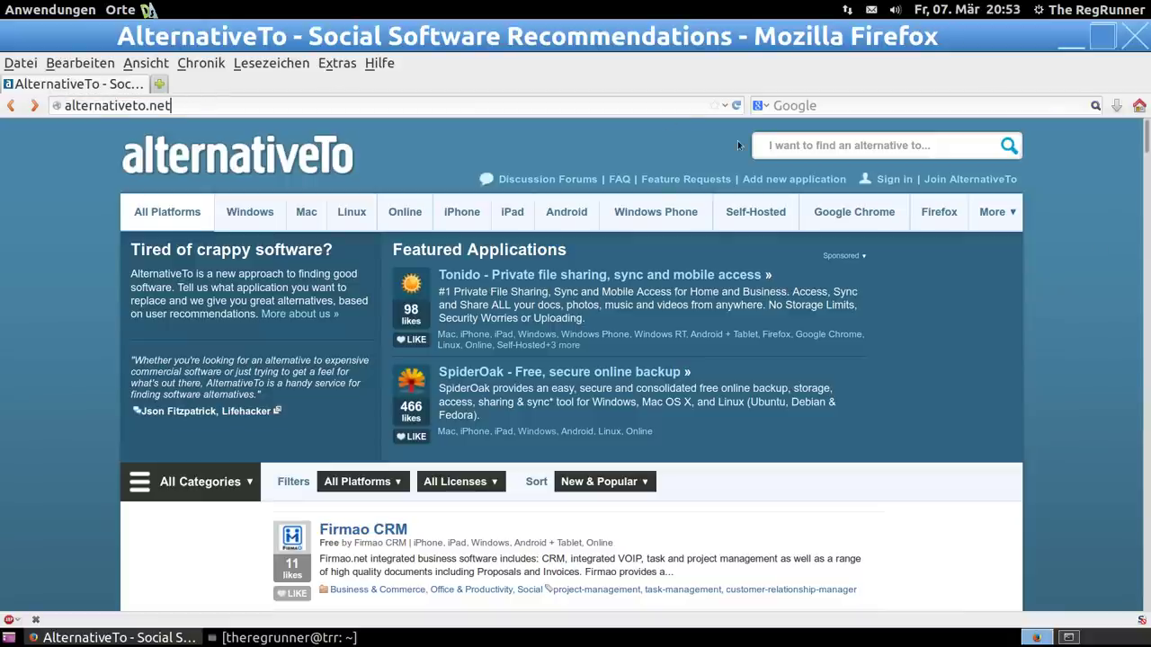
left_click(809, 144)
type("cad")
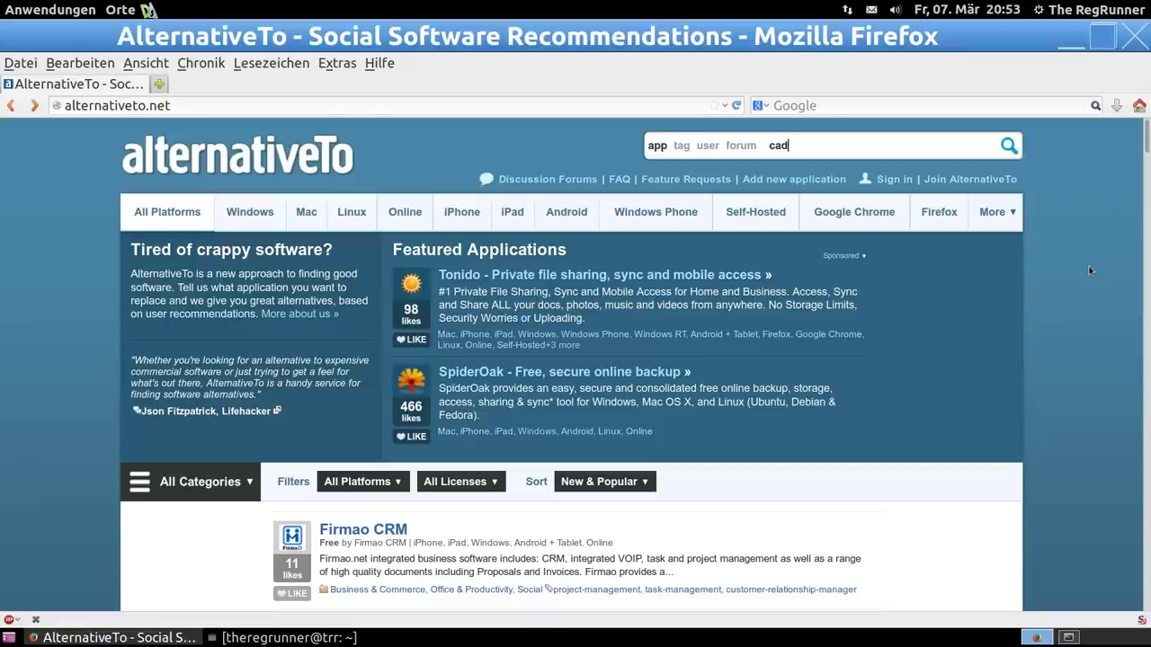
key("Return")
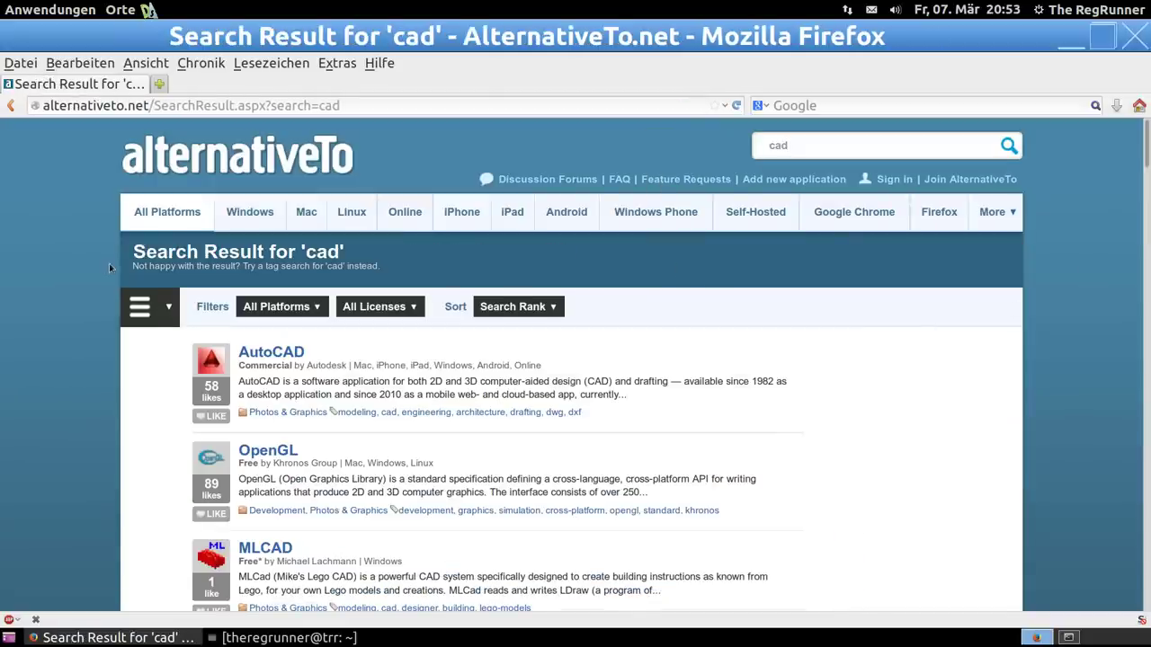
Step: Browse the cad results, opening and closing the All Platforms filter without changing it
scroll(102, 264, "down", 3)
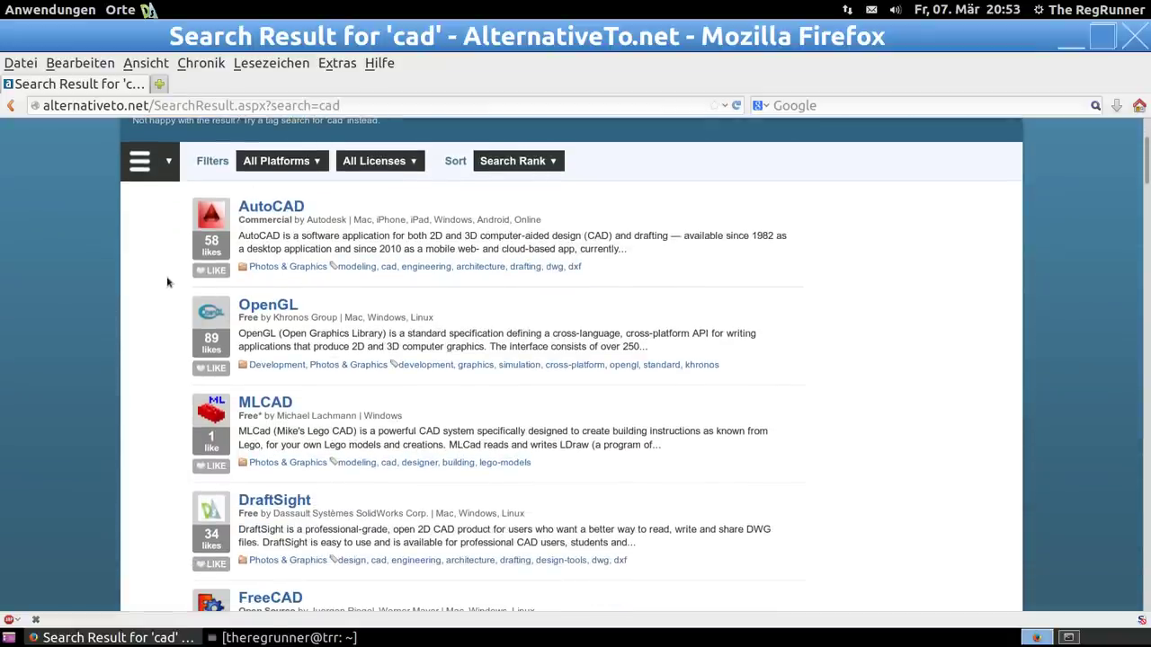
scroll(166, 282, "down", 2)
scroll(153, 280, "down", 2)
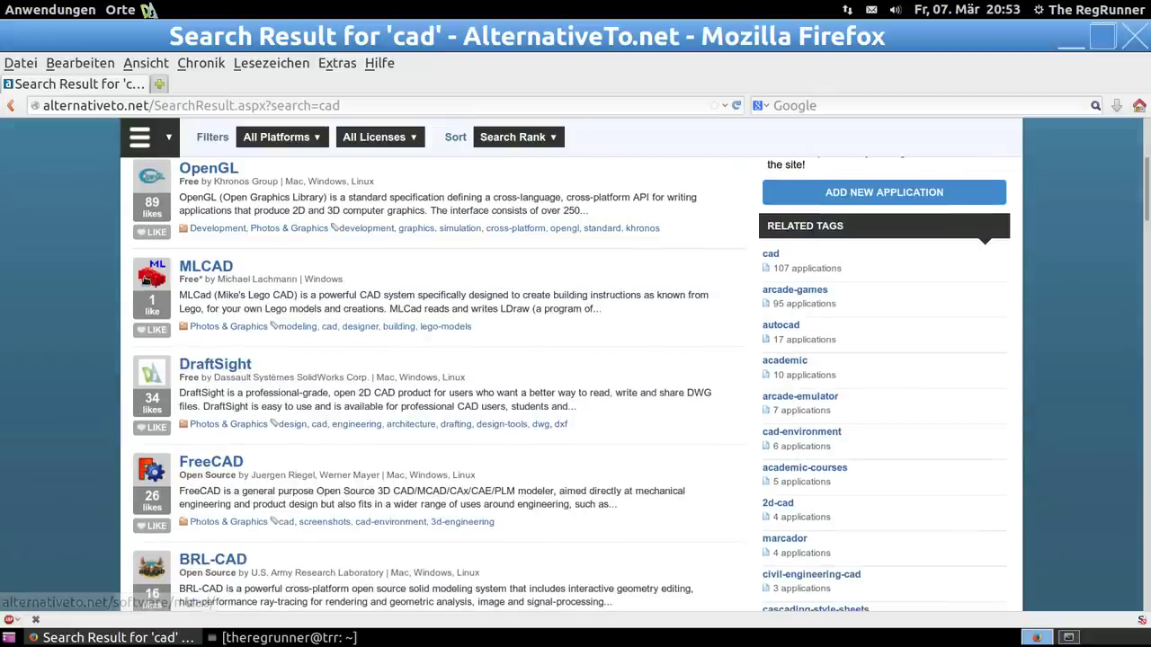
left_click(277, 139)
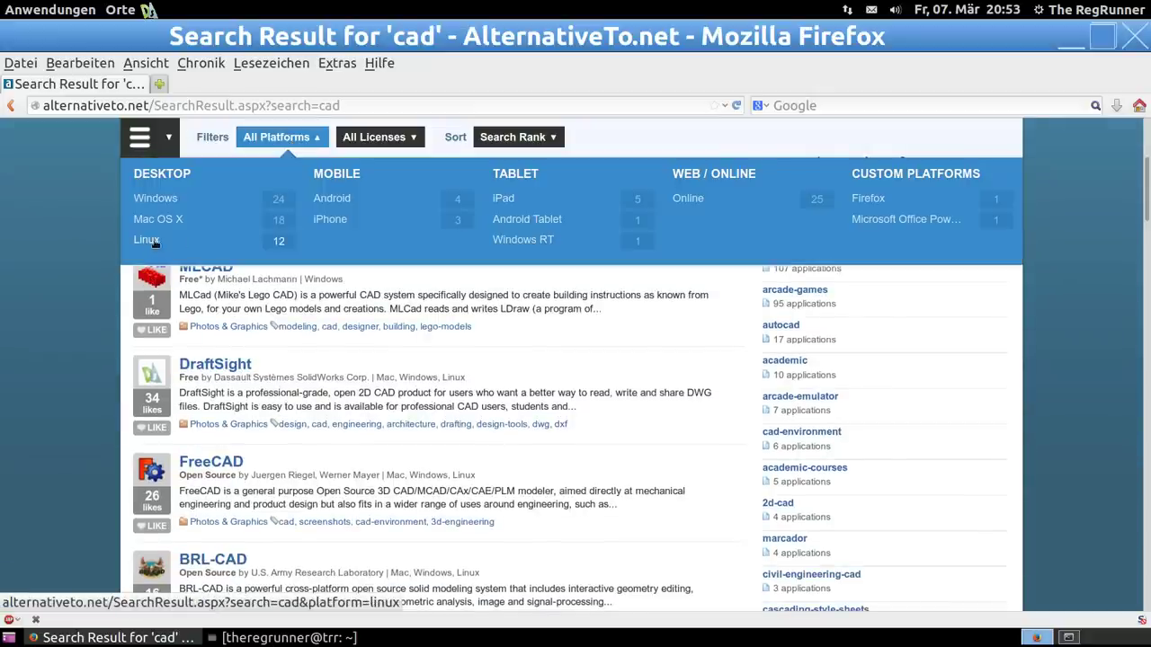
left_click(280, 244)
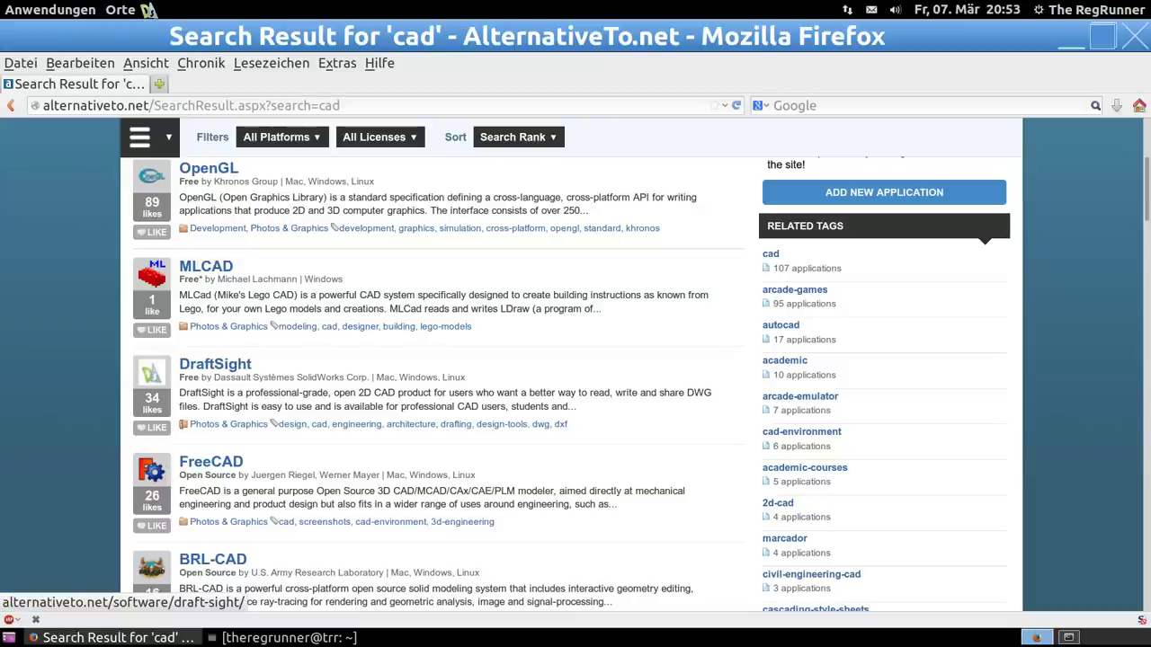
Step: Open DraftSight's listing, highlight '2D CAD', and follow its Website link
left_click(216, 367)
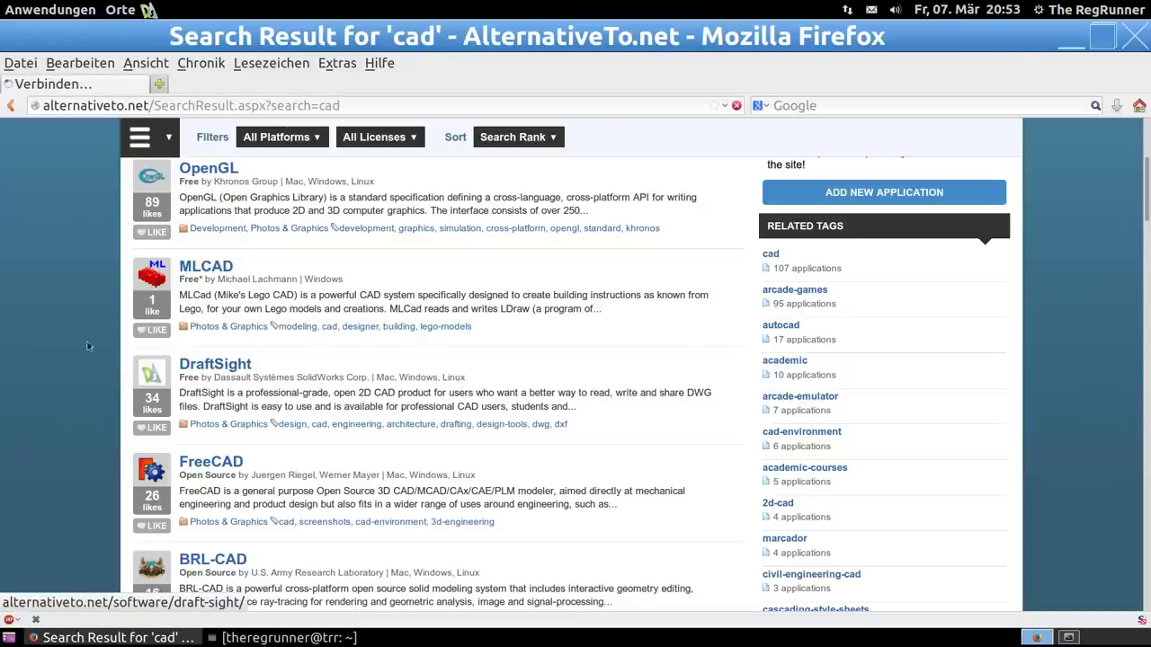
scroll(83, 275, "down", 2)
scroll(83, 275, "up", 1)
scroll(84, 275, "up", 1)
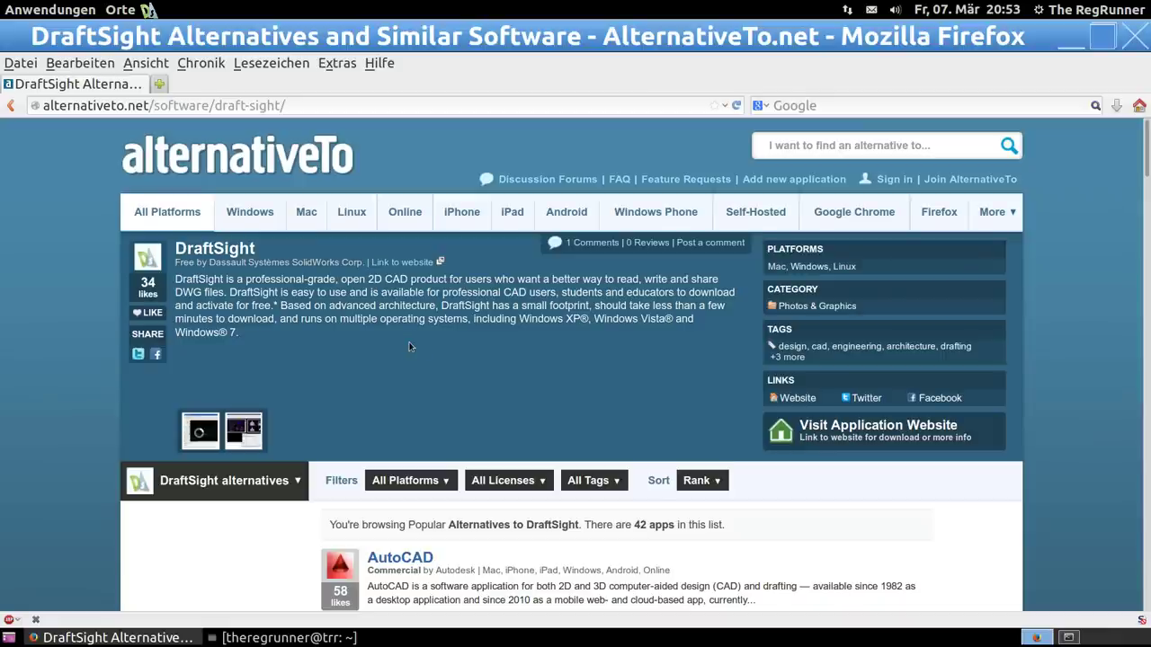
left_click_drag(366, 280, 409, 279)
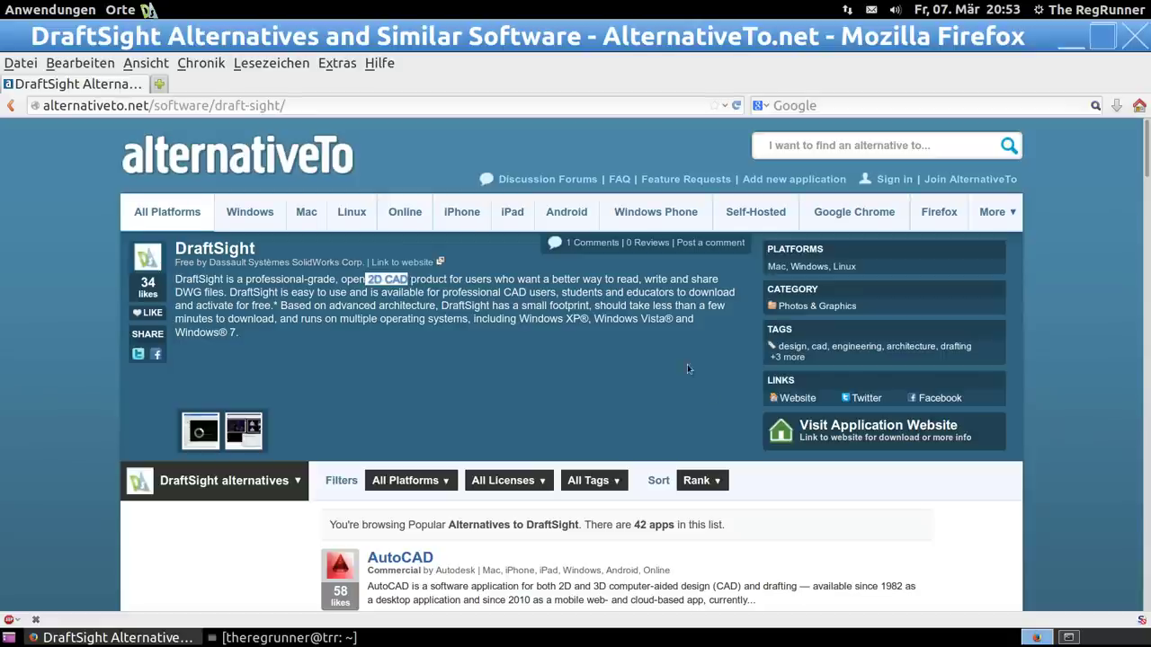
left_click(798, 398)
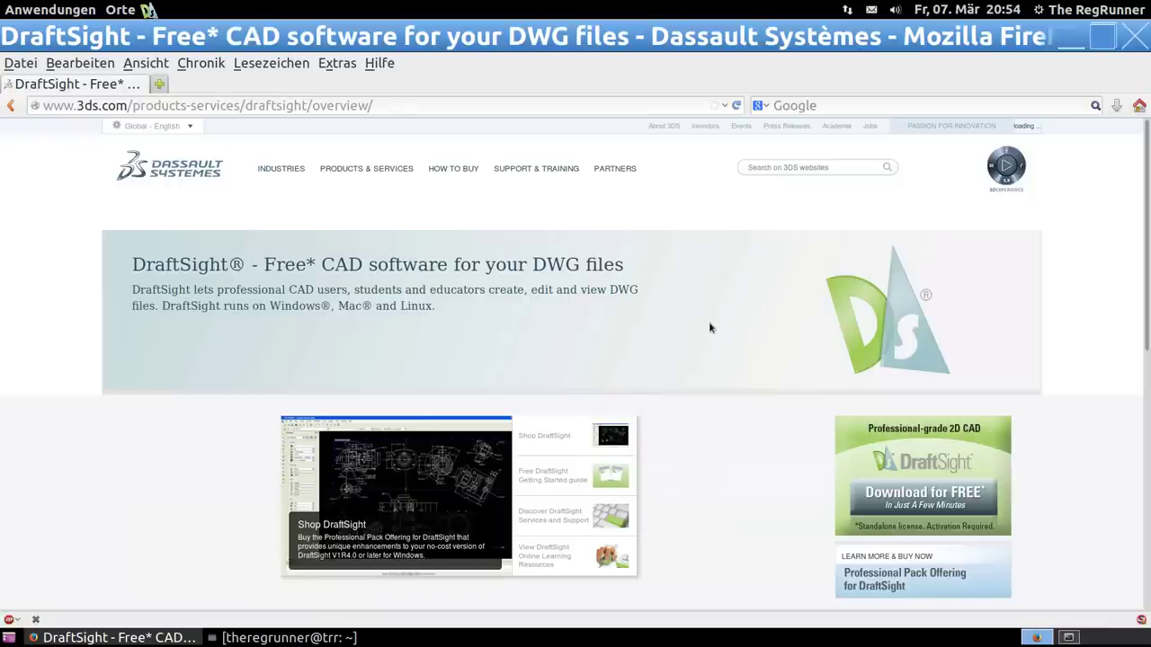
Step: Open the Download DraftSight page, scroll to the Ubuntu V1R5.0 build, then minimise Firefox
left_click(922, 500)
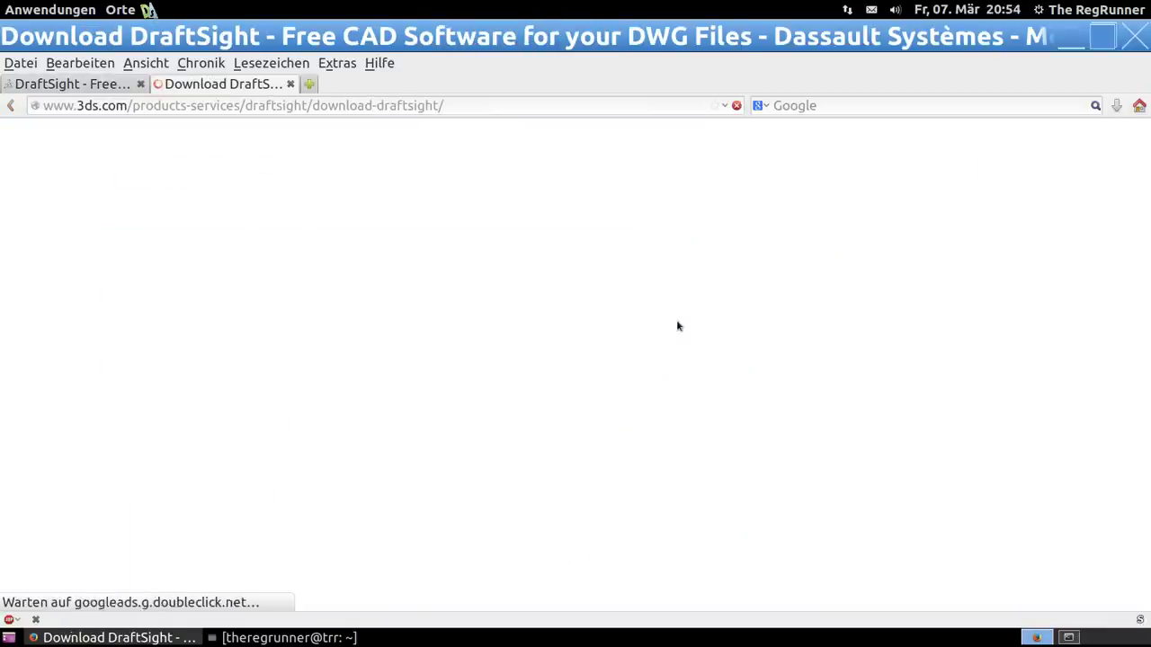
scroll(624, 262, "down", 3)
scroll(624, 262, "down", 4)
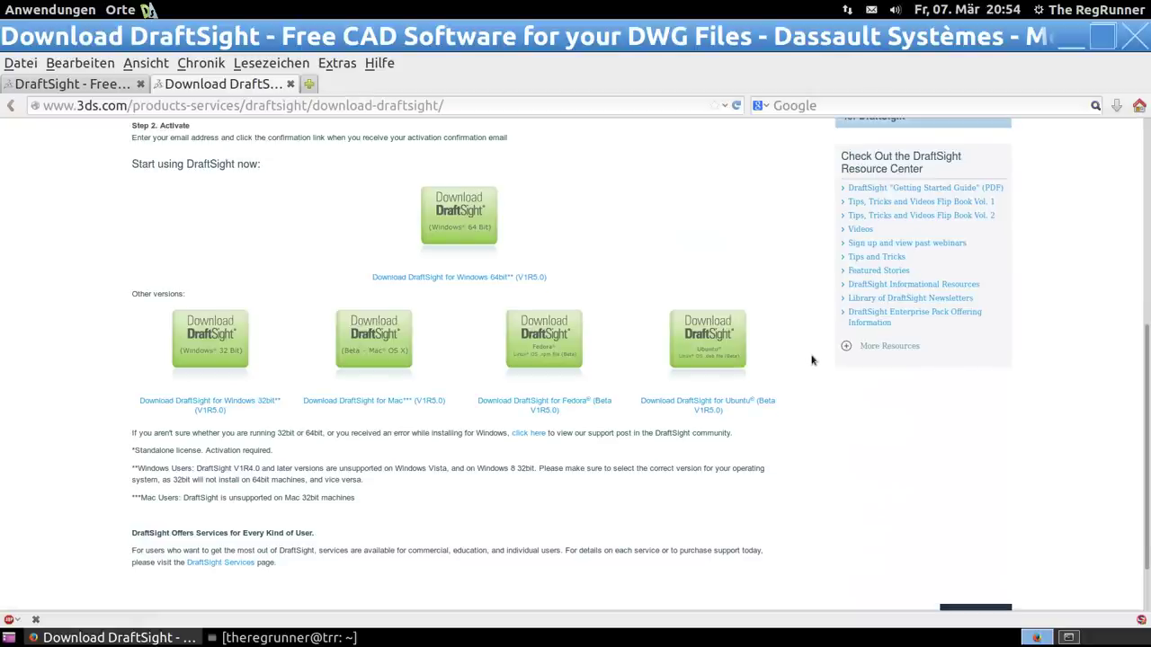
scroll(811, 359, "up", 2, "ctrl")
scroll(773, 346, "up", 1, "ctrl")
scroll(719, 323, "up", 1, "ctrl")
scroll(718, 321, "up", 1, "ctrl")
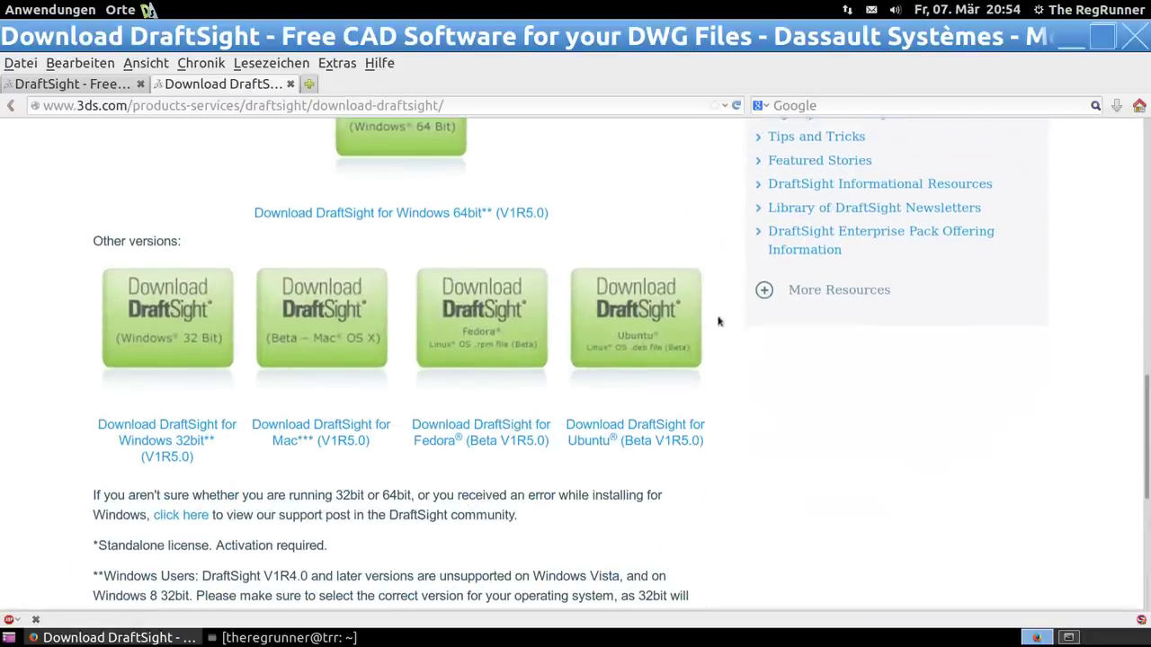
scroll(719, 320, "down", 1)
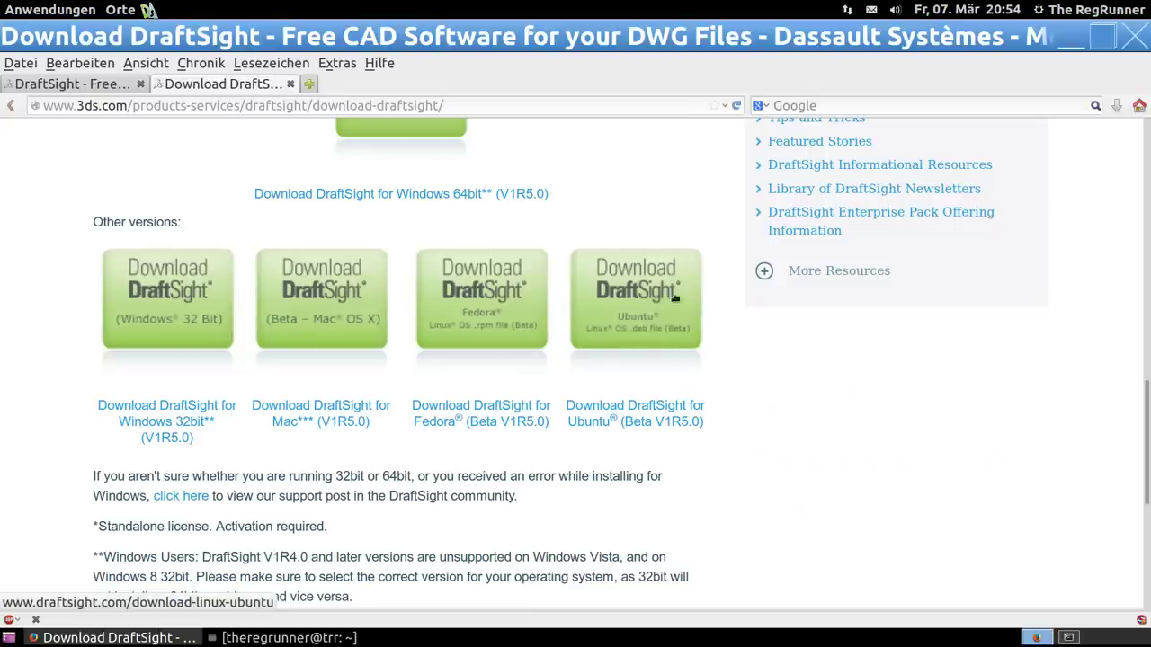
left_click(1072, 36)
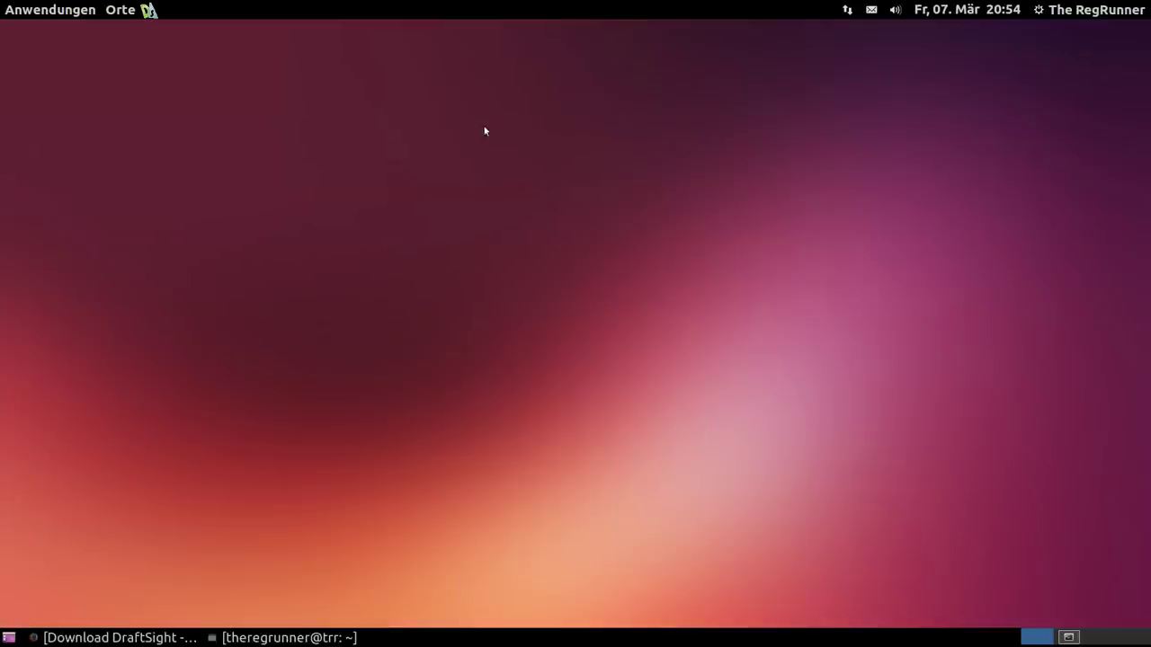
Step: Bring up the Terminal in ~/Downloads with 'sudo dpkg -i draftSight.deb' at the prompt
left_click(1068, 638)
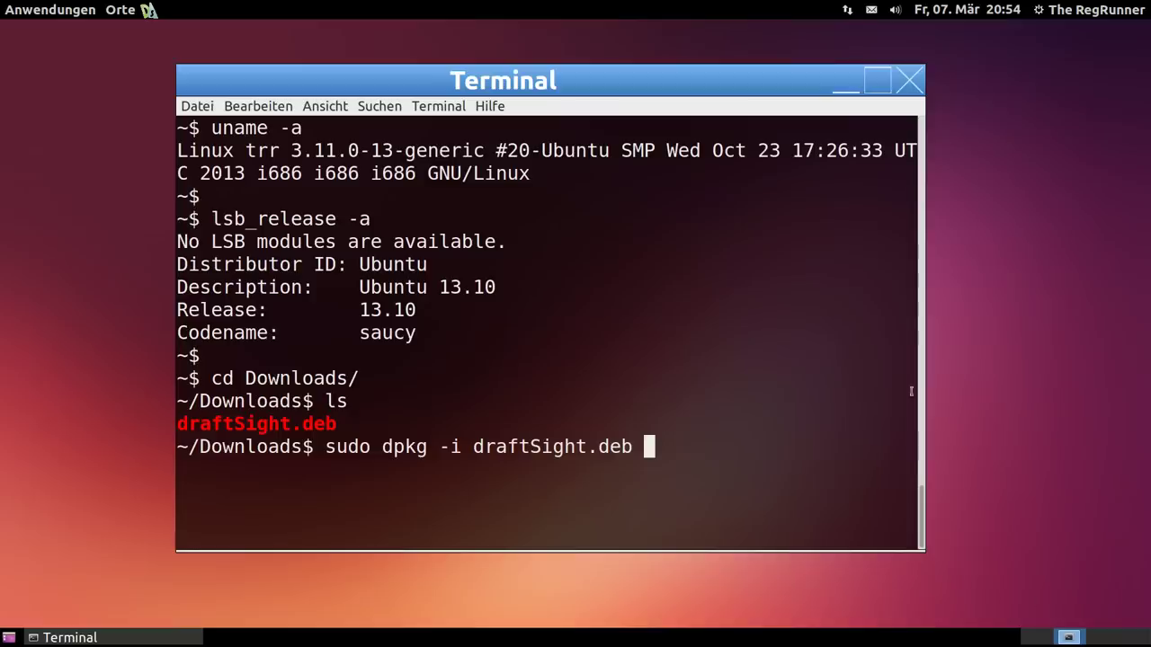
left_click_drag(644, 94, 616, 70)
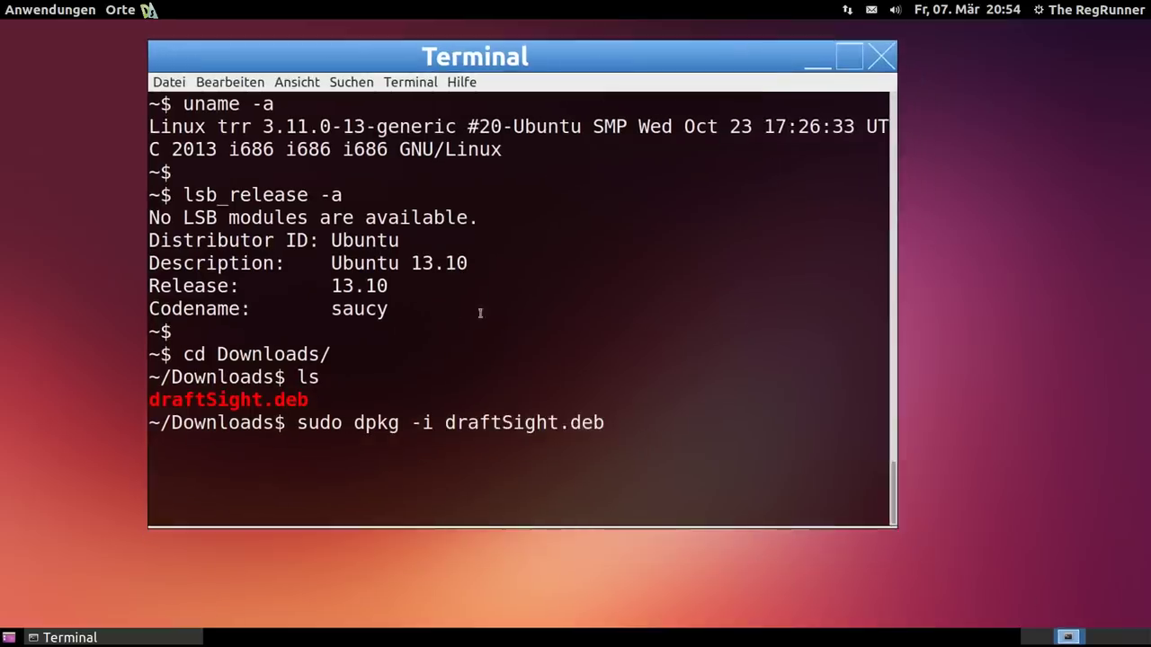
triple_click(321, 397)
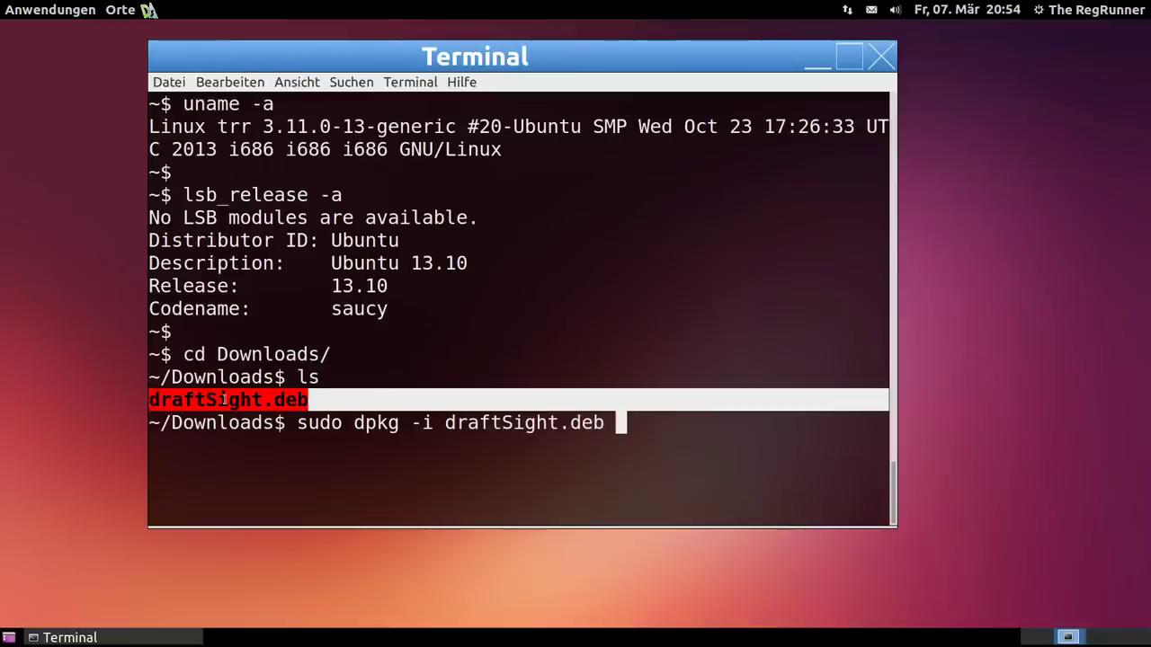
left_click(324, 395)
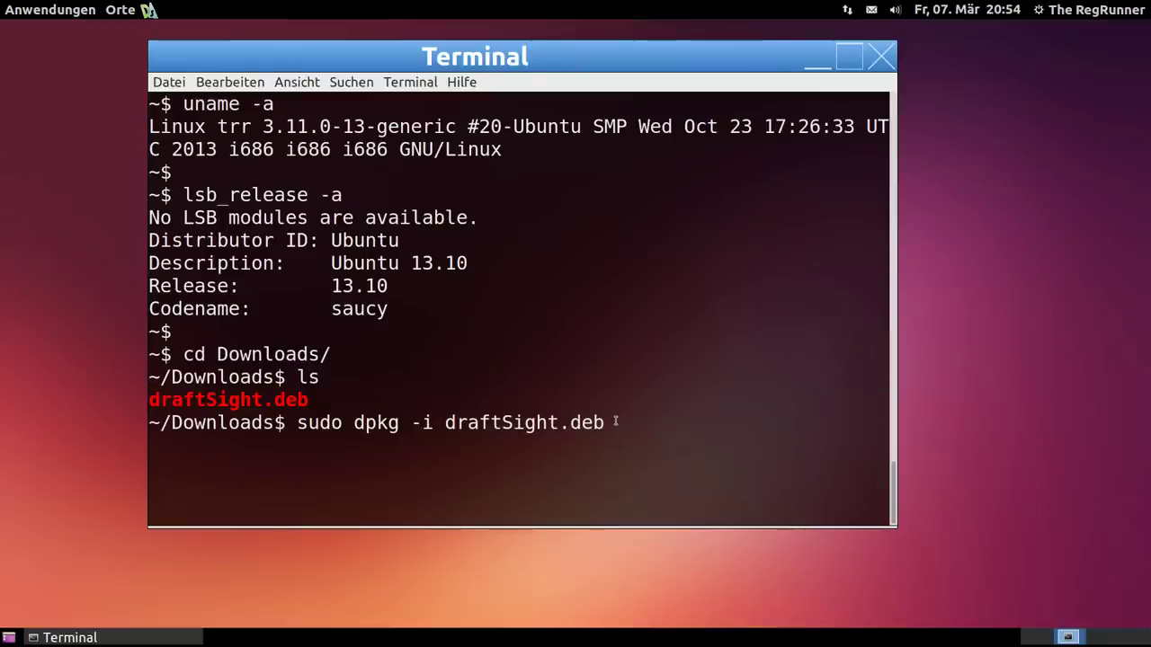
left_click_drag(622, 423, 297, 423)
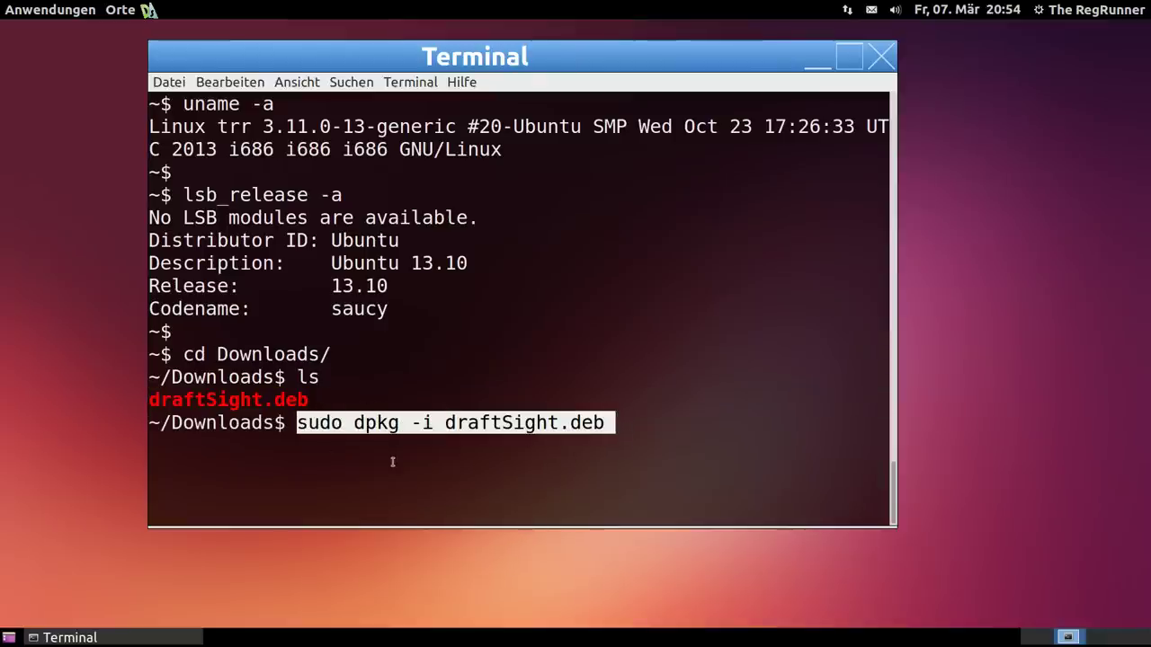
left_click(481, 455)
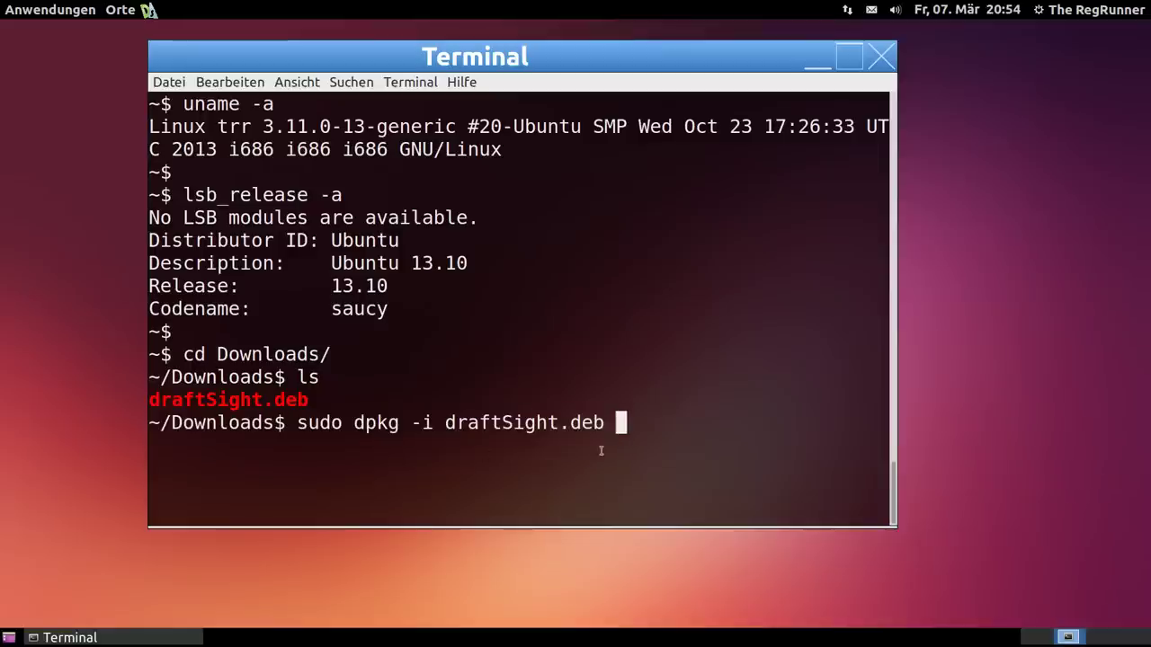
Step: Minimise the terminal, launch DraftSight, and decline the e-mail verification prompt with Nein
left_click(821, 57)
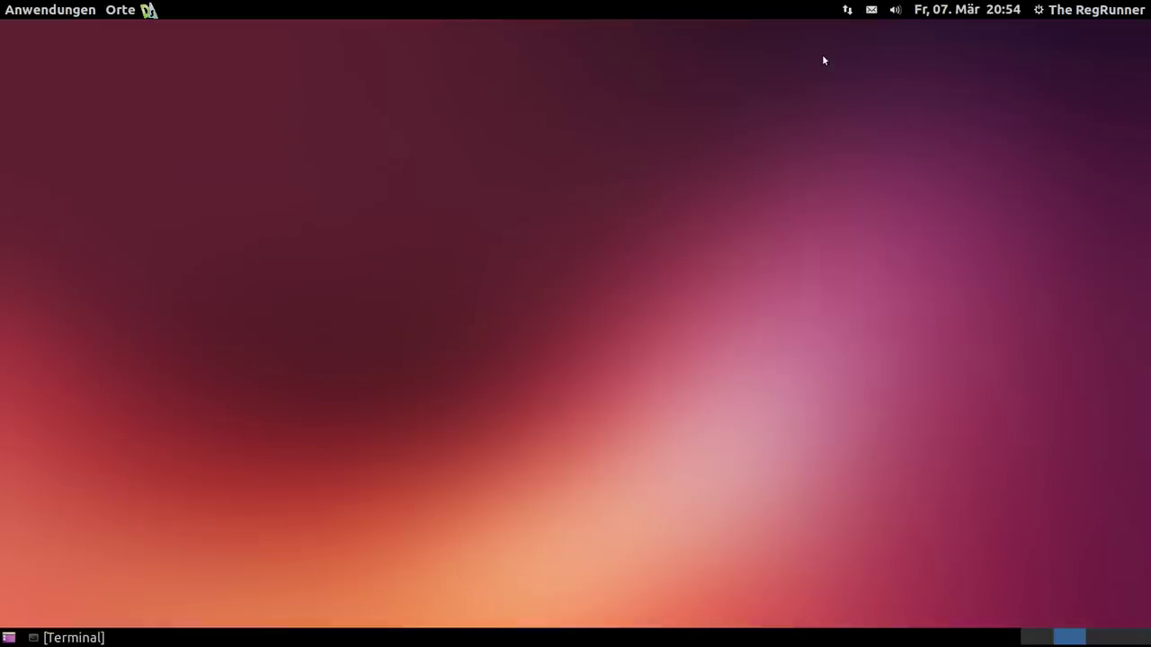
left_click(149, 12)
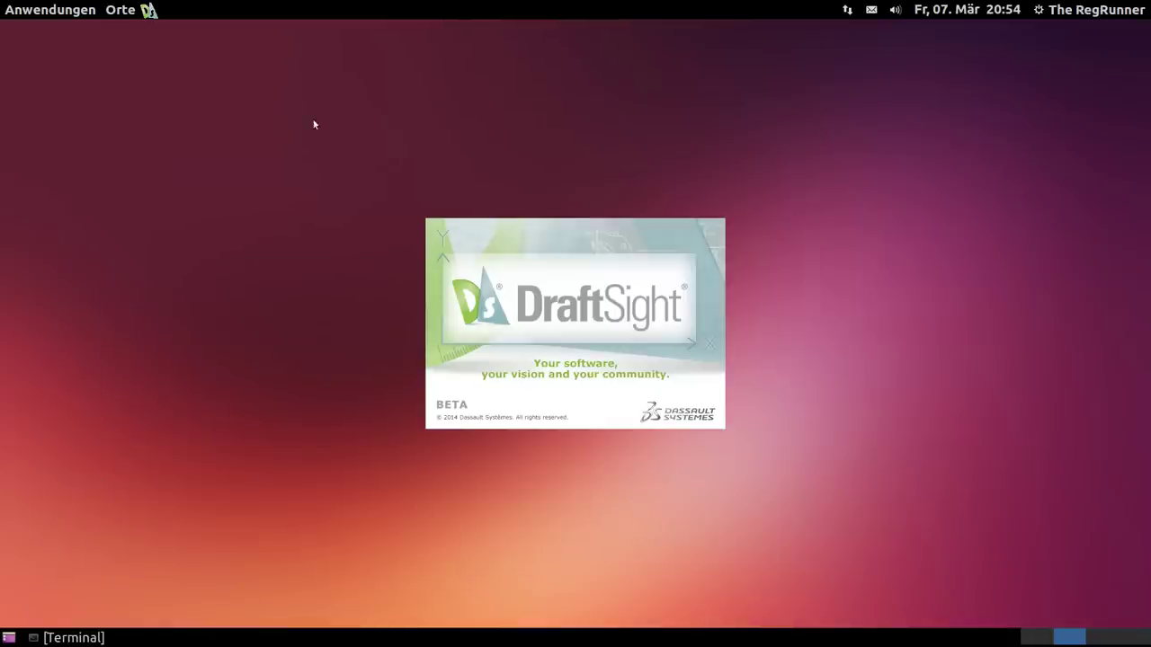
left_click_drag(545, 238, 829, 118)
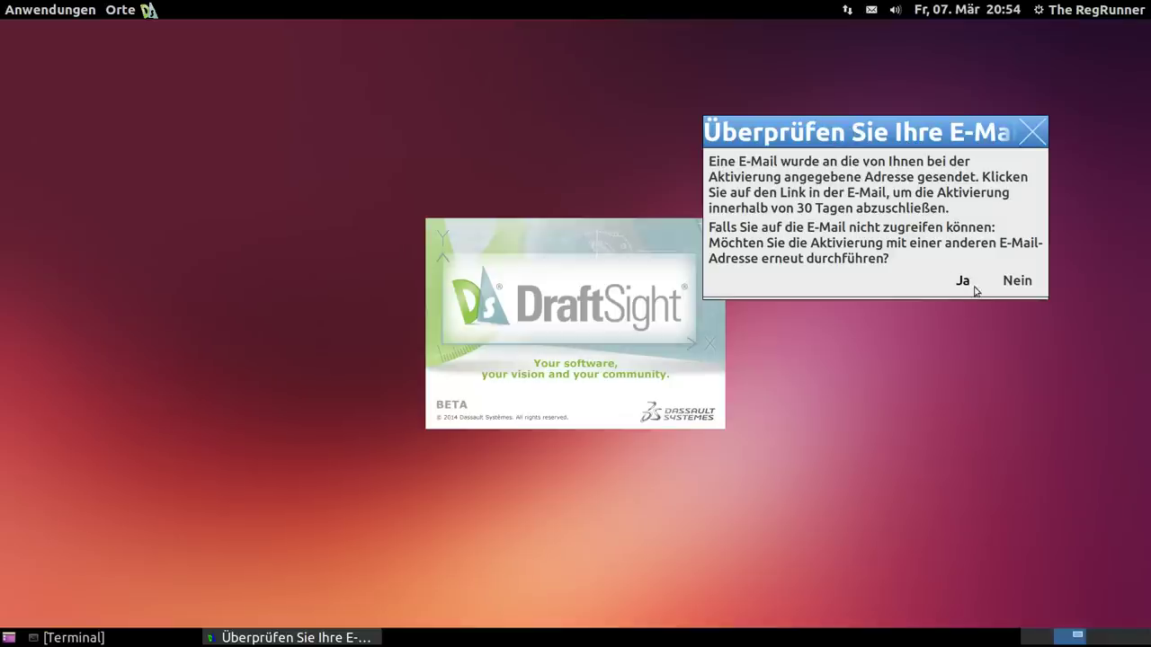
left_click(1022, 282)
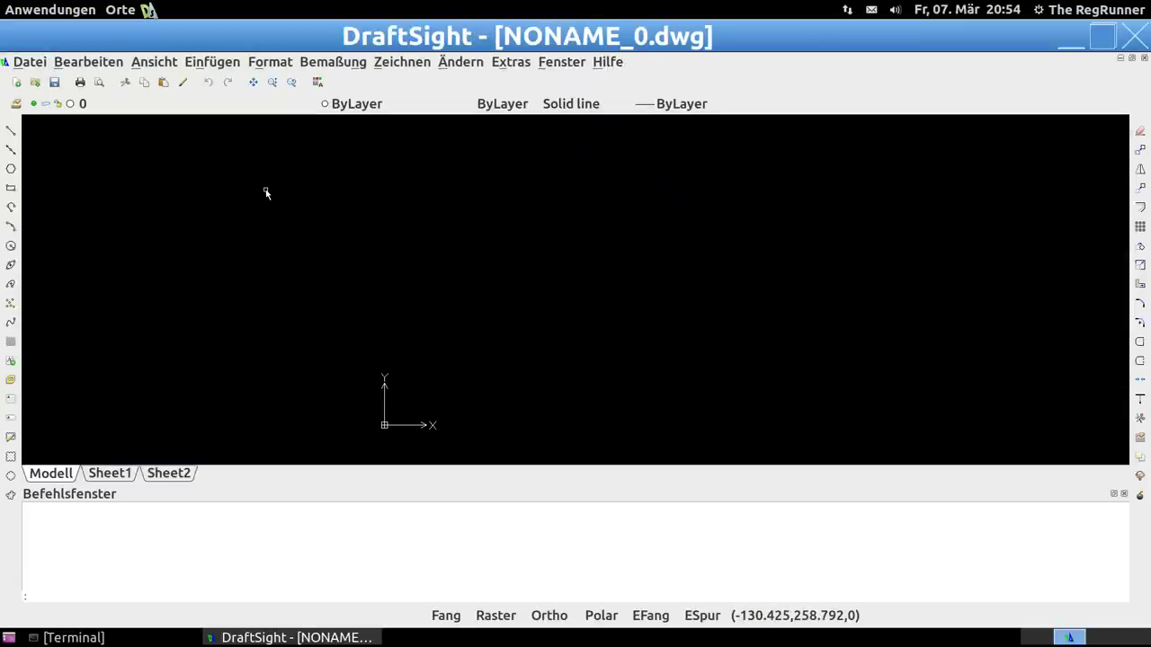
Step: Cancel the Save As dialog opened from the Datei menu, leaving NONAME_0.dwg unsaved
left_click(30, 61)
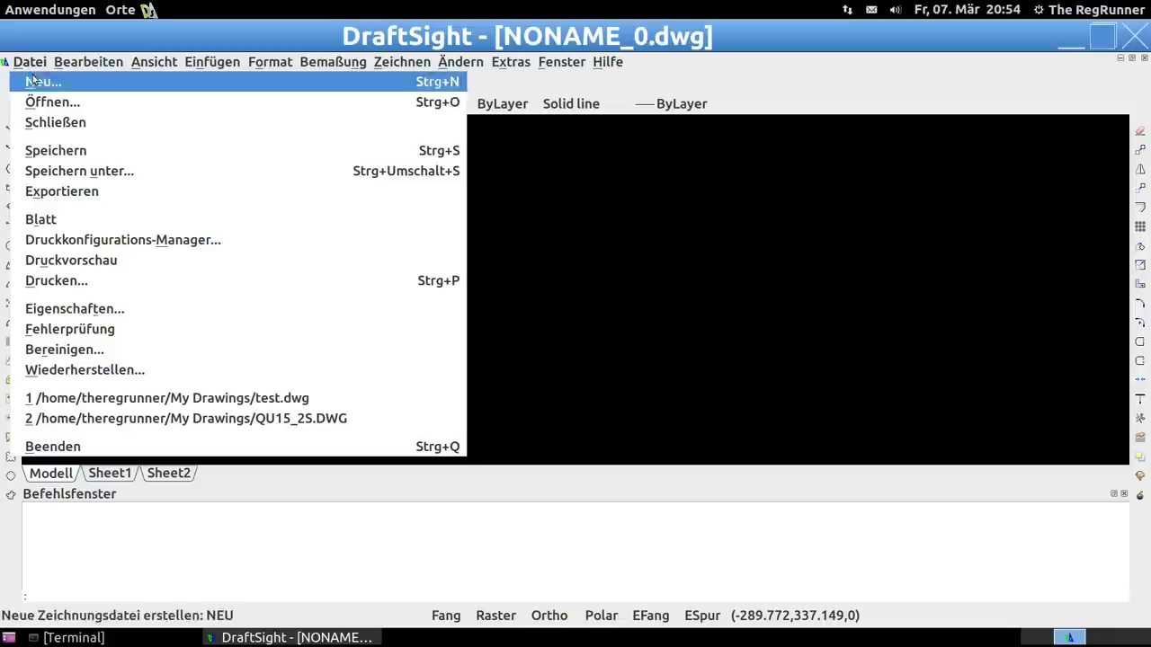
left_click(94, 173)
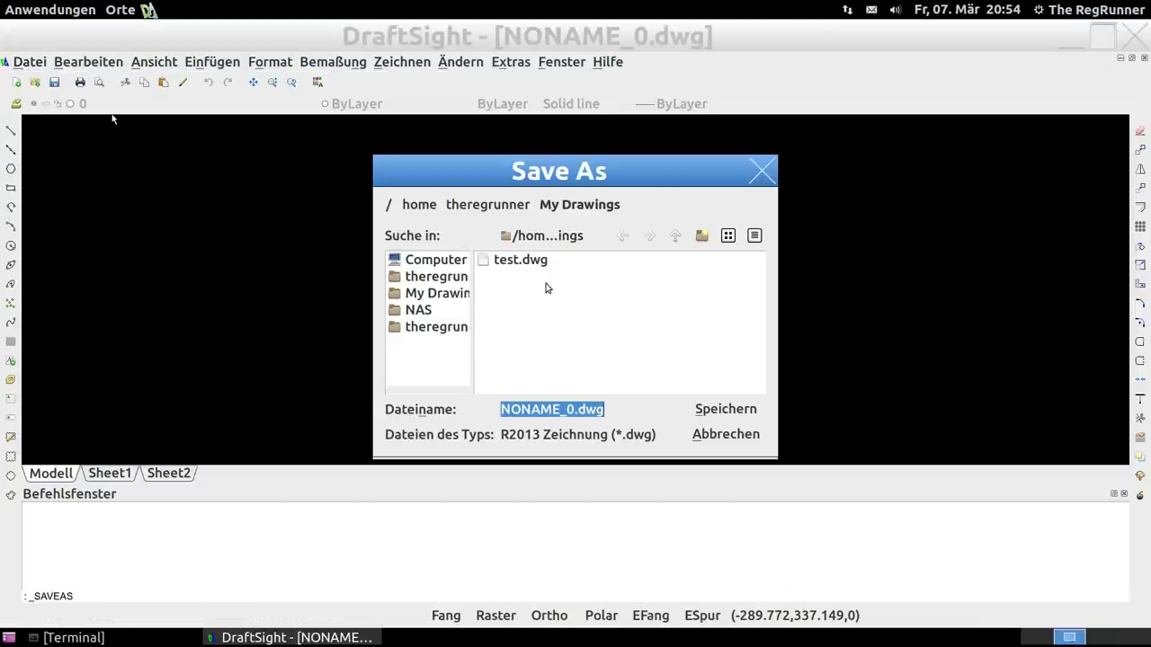
left_click(762, 173)
Step: Open test.dwg via Datei > Öffnen after enlarging the dialog and its preview
left_click(29, 62)
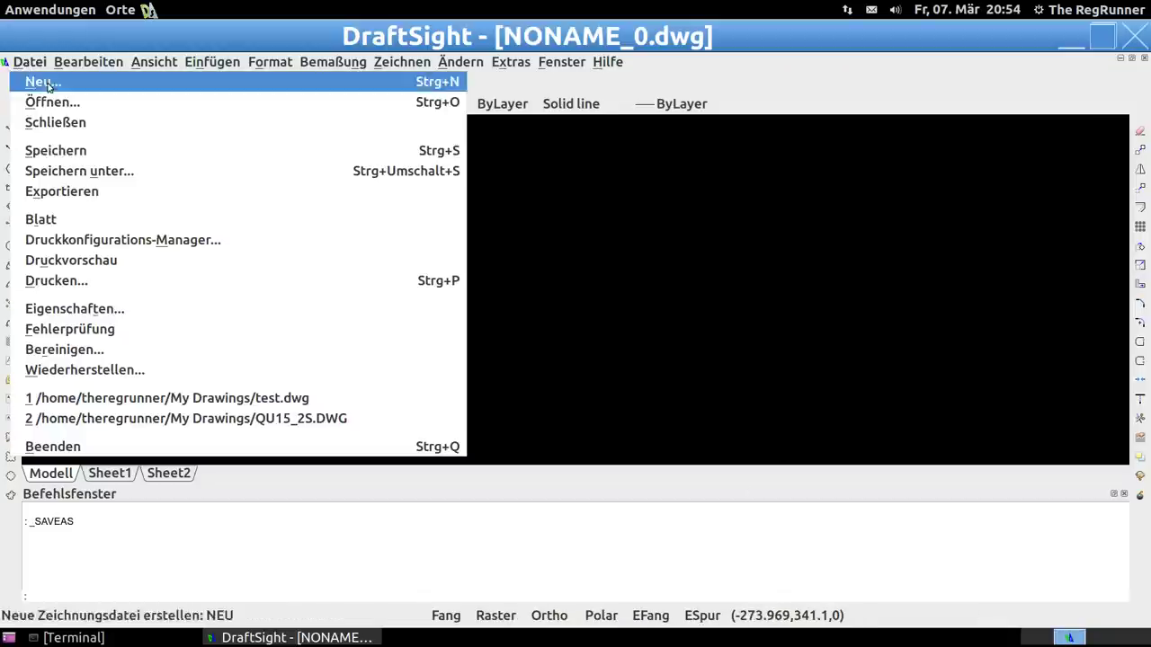
left_click(52, 101)
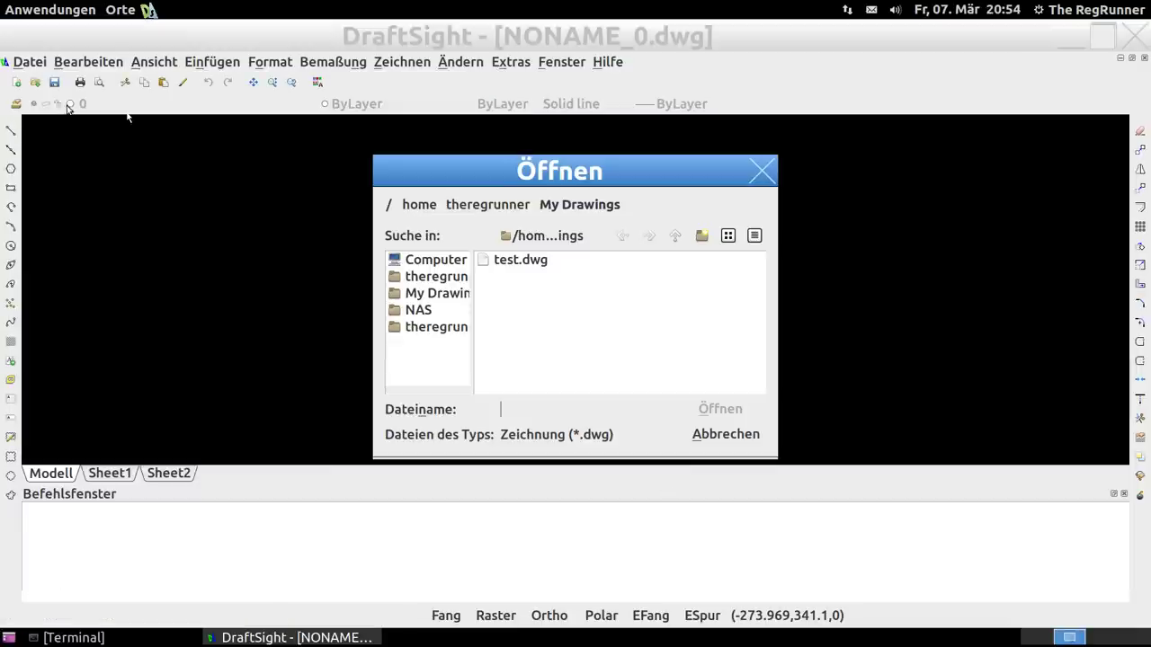
left_click(517, 263)
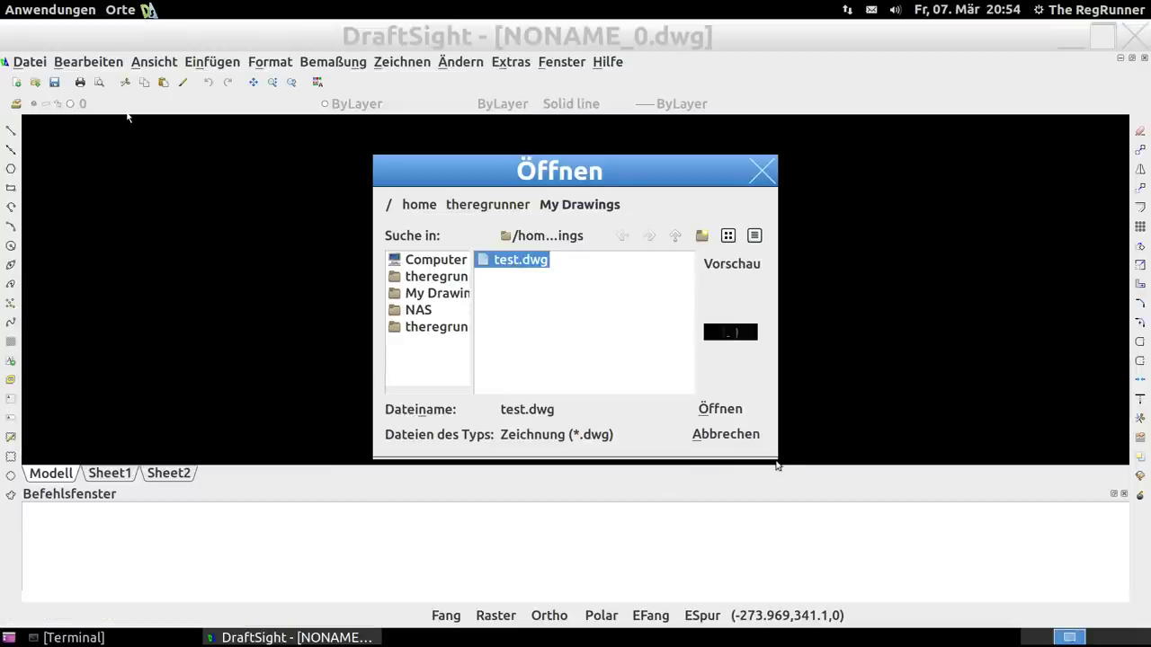
left_click_drag(778, 464, 1077, 597)
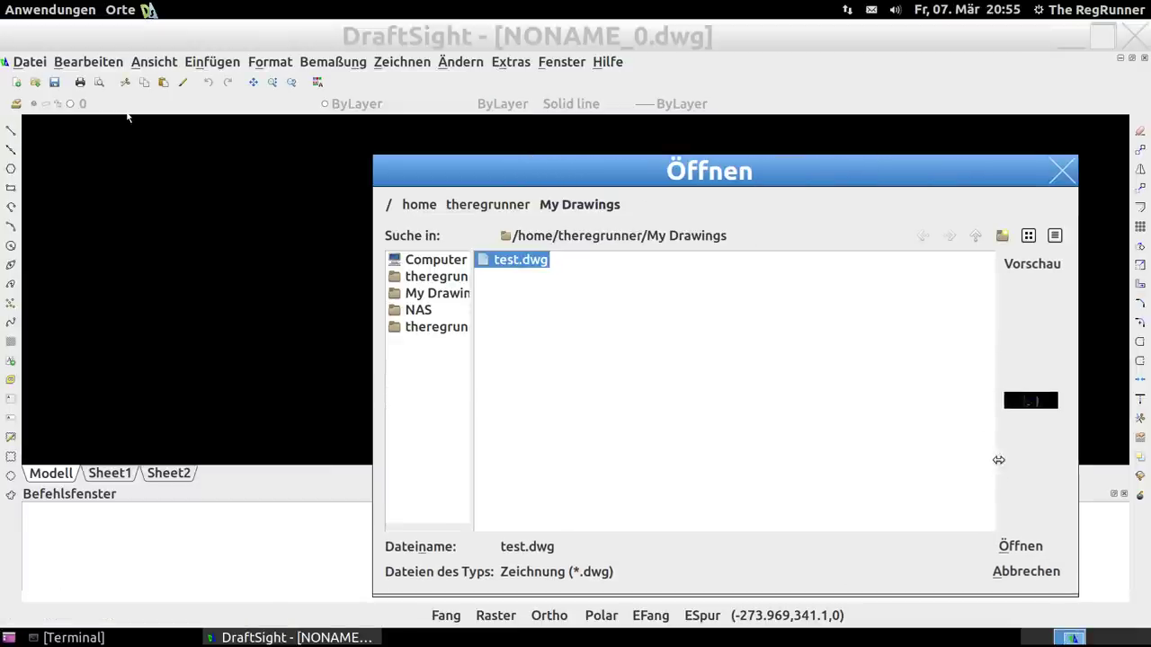
left_click_drag(998, 460, 637, 454)
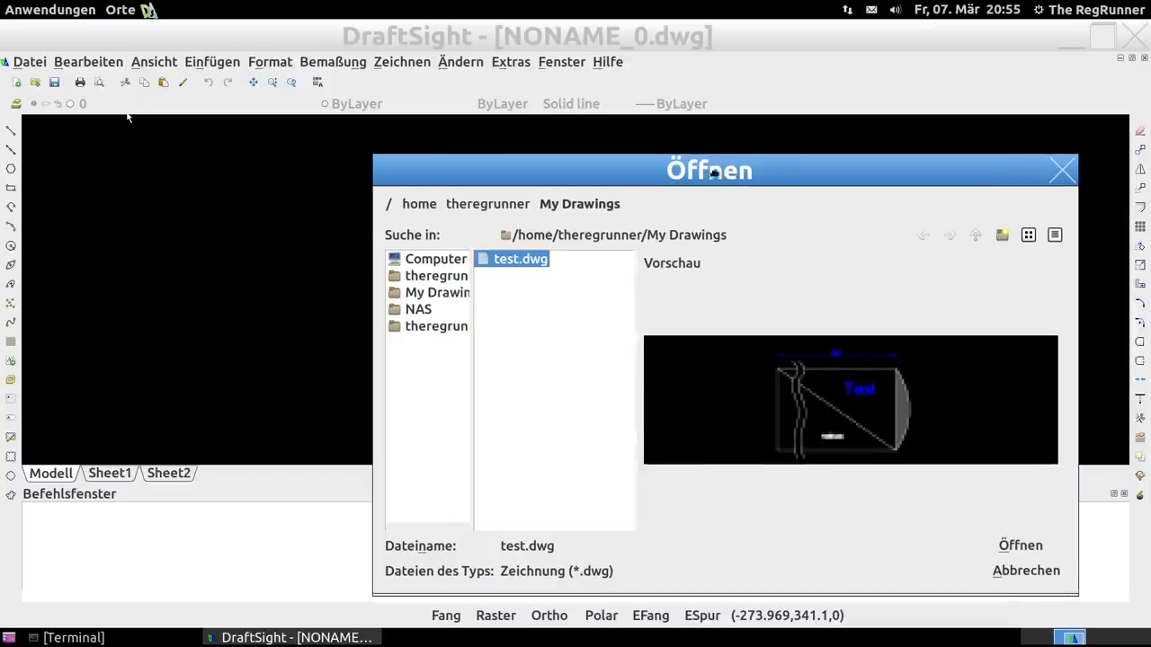
left_click_drag(713, 172, 517, 85)
left_click(845, 456)
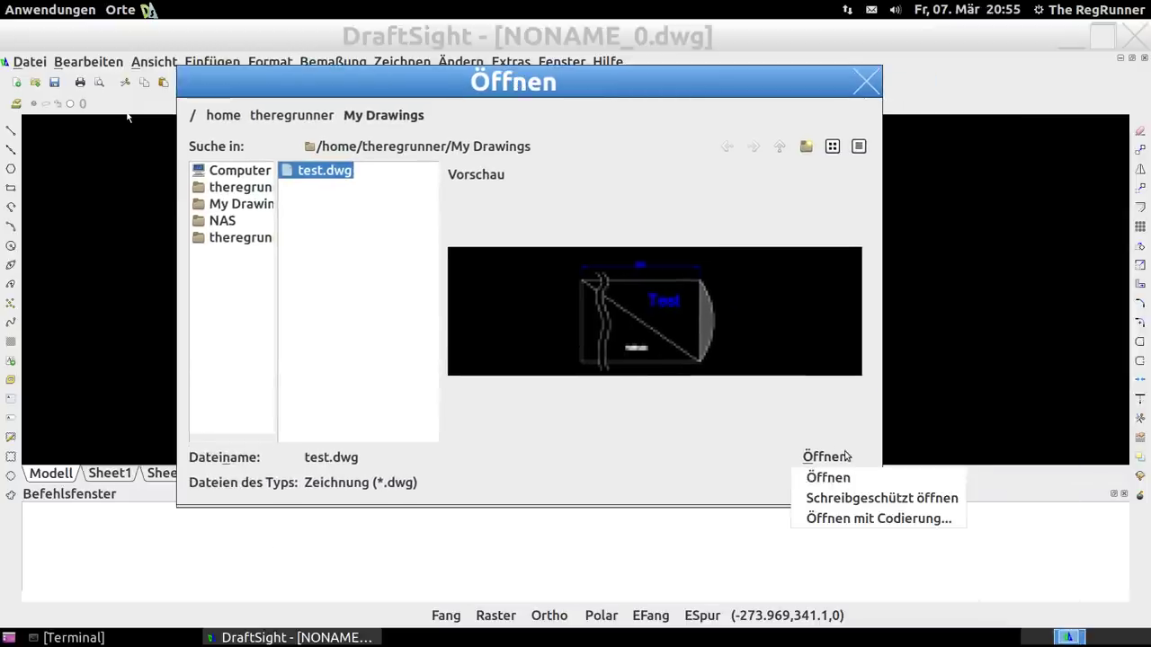
left_click(845, 478)
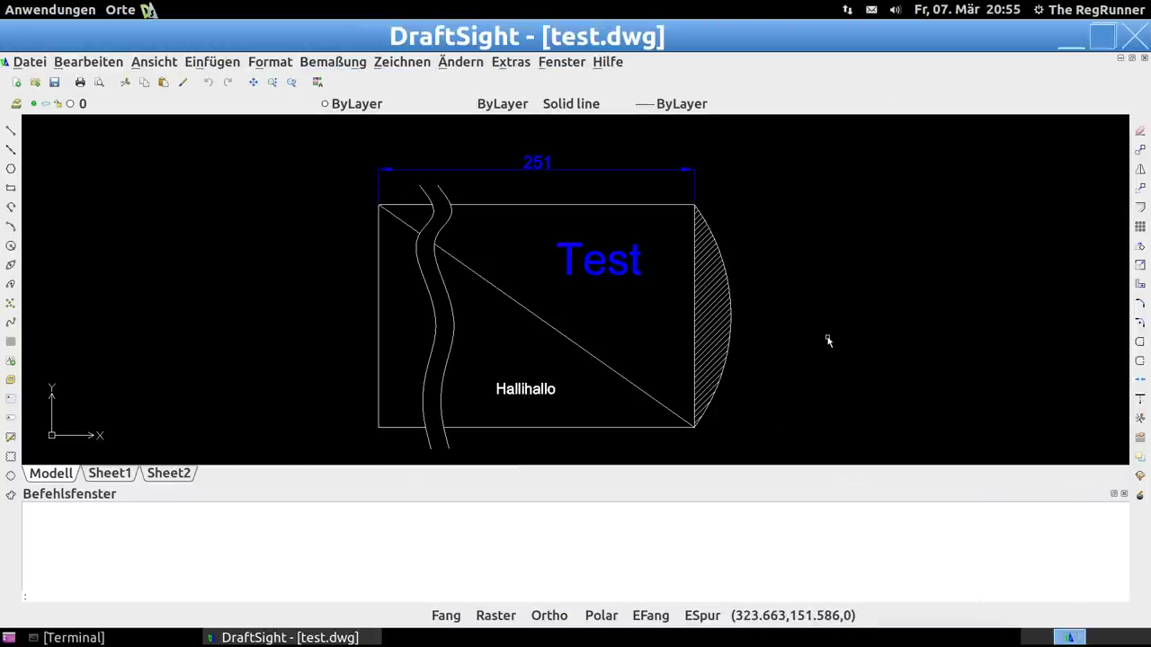
Step: Show the Properties panel, shrink the command window, and narrow the panel to widen the drawing
left_click(316, 84)
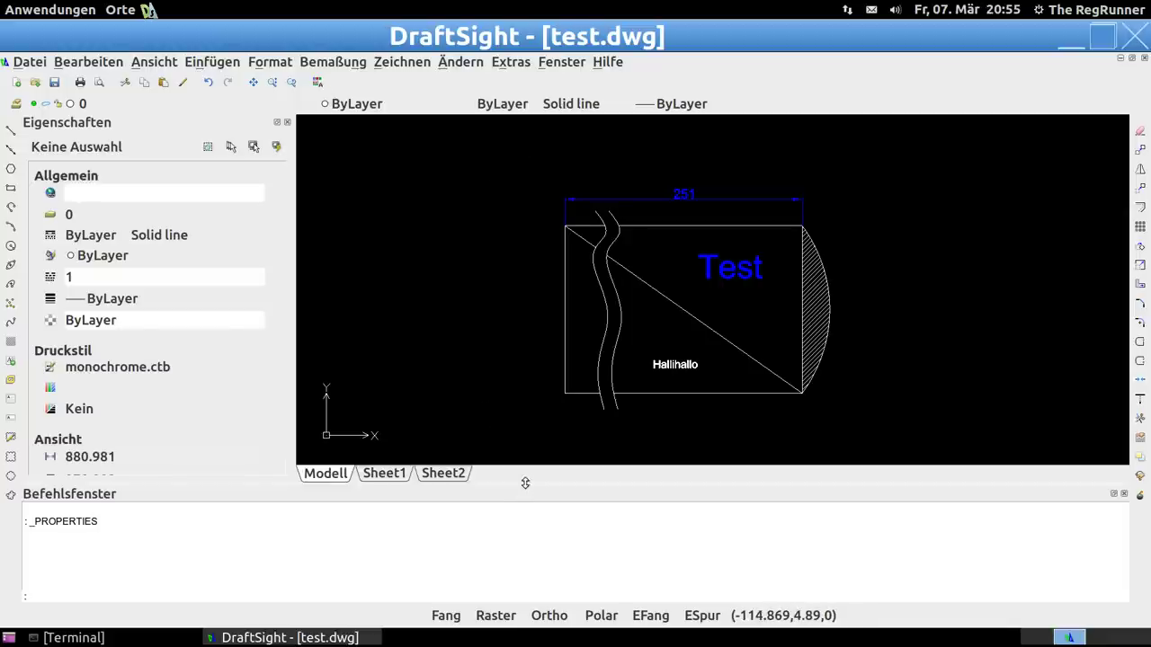
left_click_drag(521, 496, 520, 540)
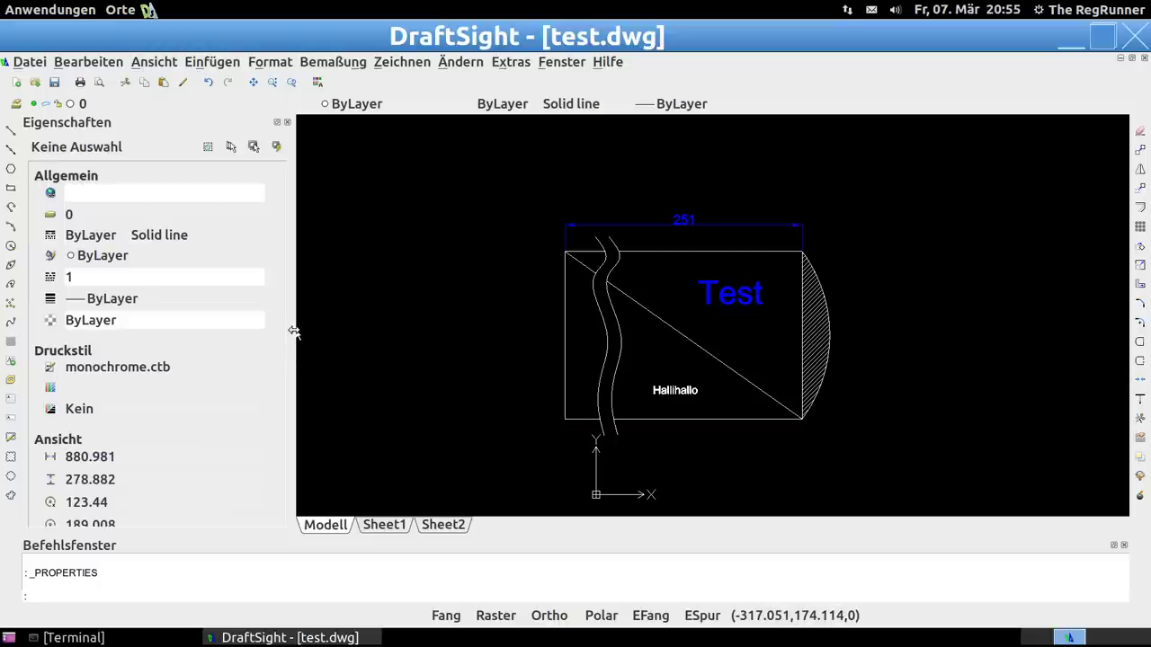
left_click_drag(294, 332, 215, 329)
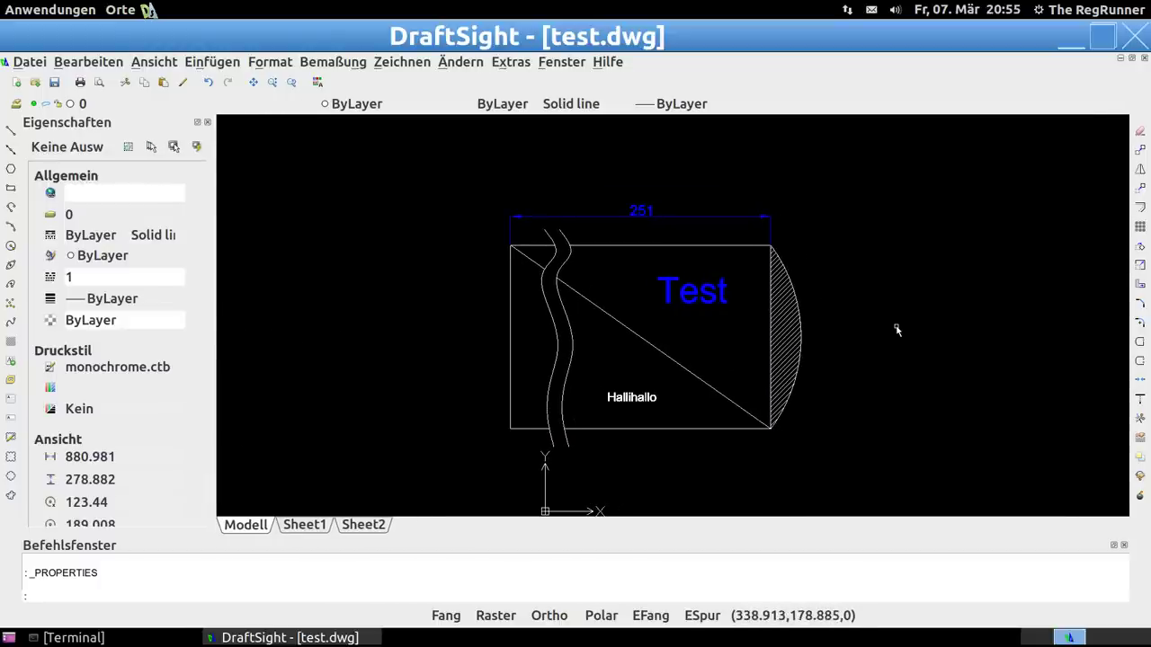
scroll(896, 329, "up", 3)
scroll(488, 247, "up", 3)
Step: Shrink the blue Test note from 83.975 to 68.98 high by dragging its corner grip
left_click(514, 248)
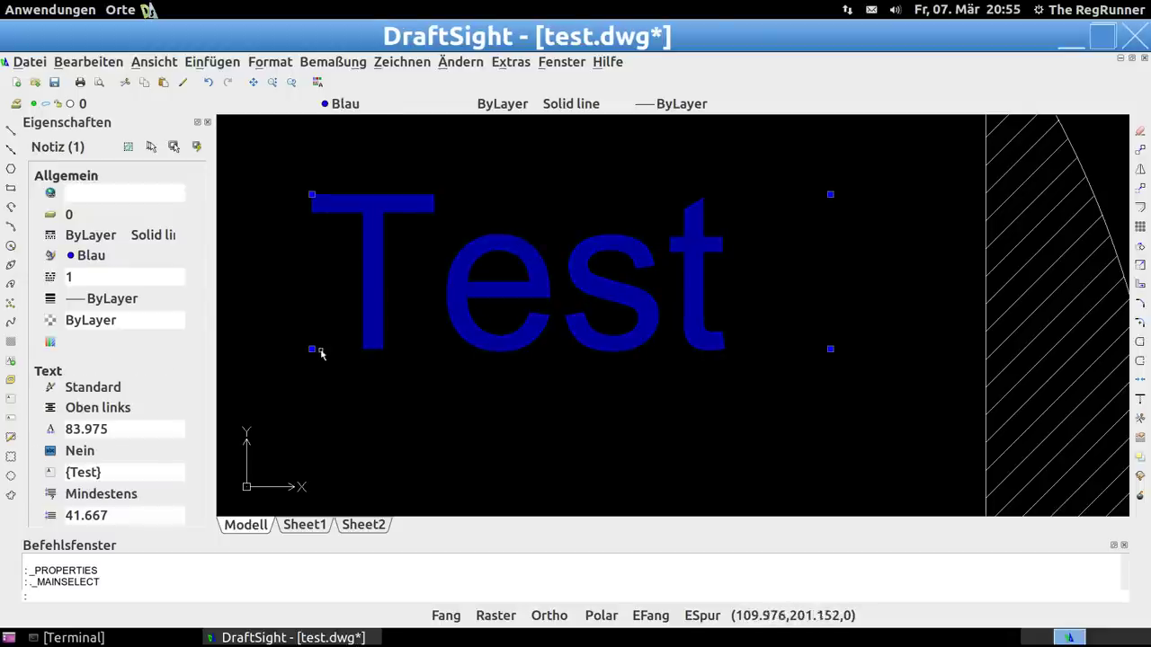
left_click(312, 349)
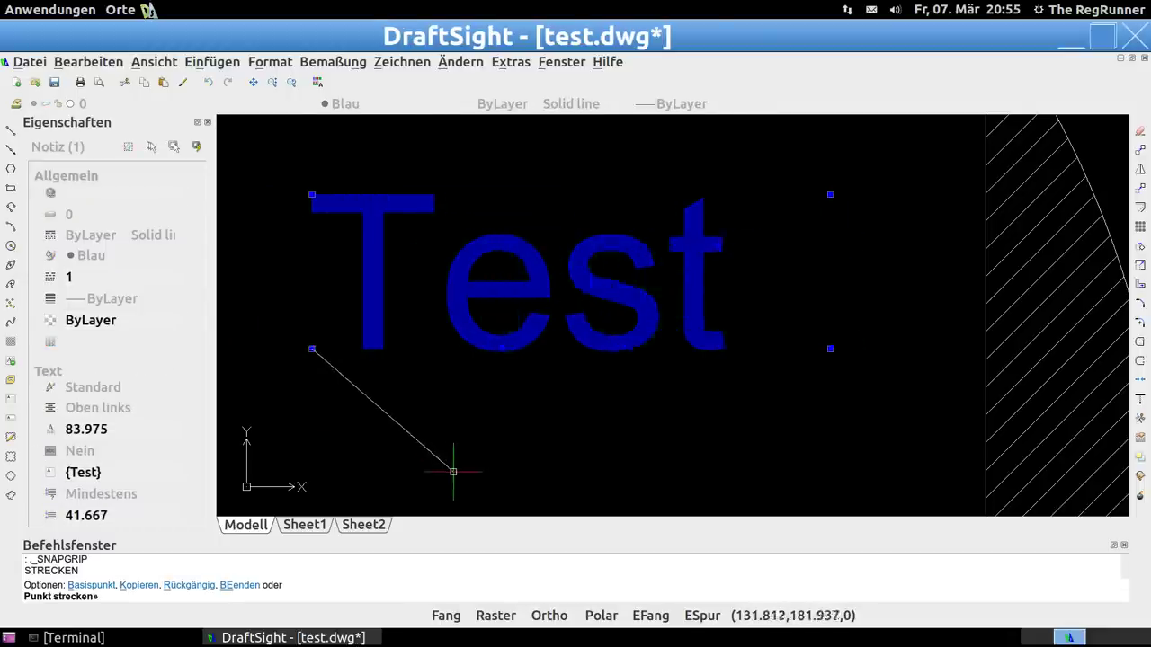
left_click(403, 351)
scroll(462, 378, "down", 1)
scroll(504, 378, "down", 3)
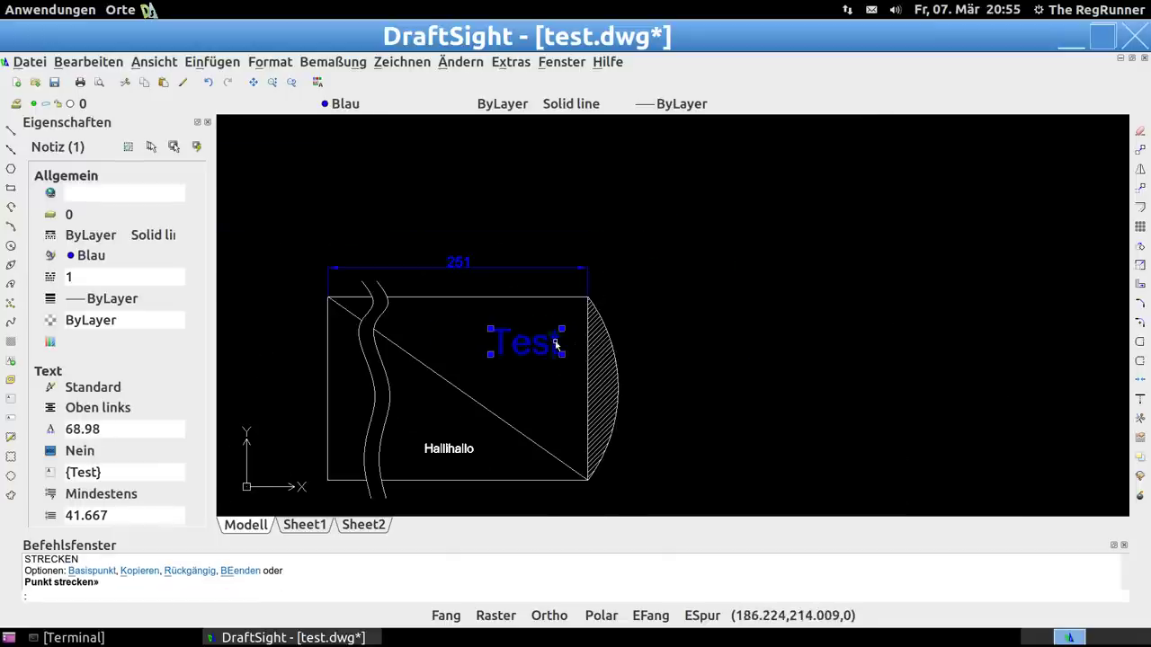
right_click(667, 376)
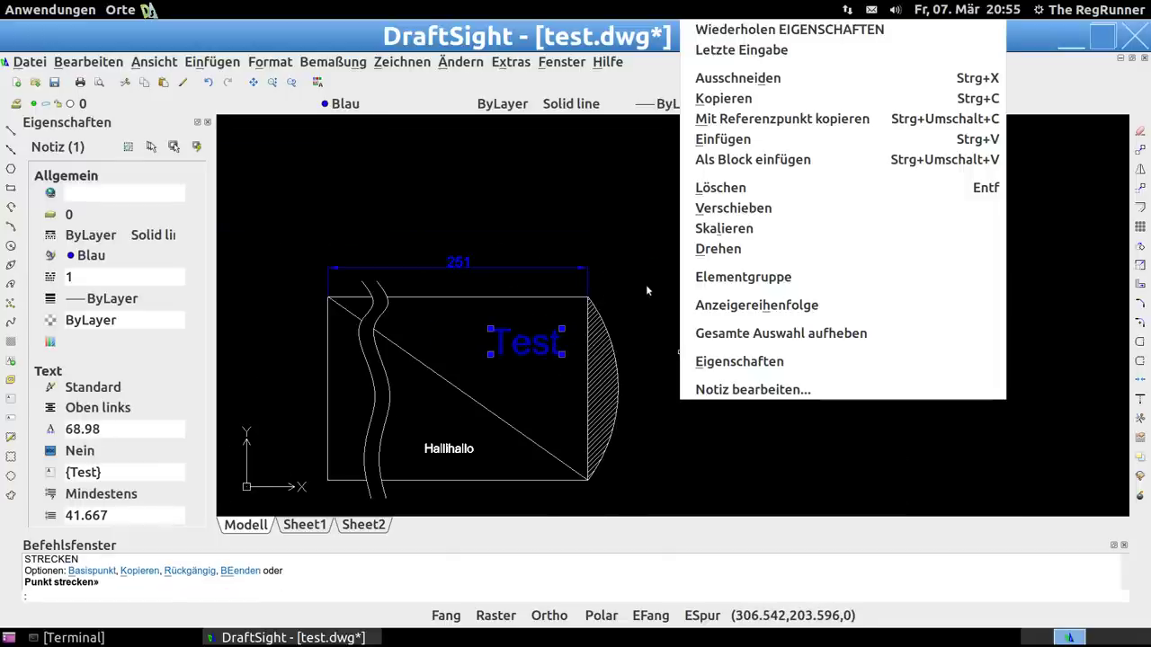
left_click(645, 284)
left_click(1038, 228)
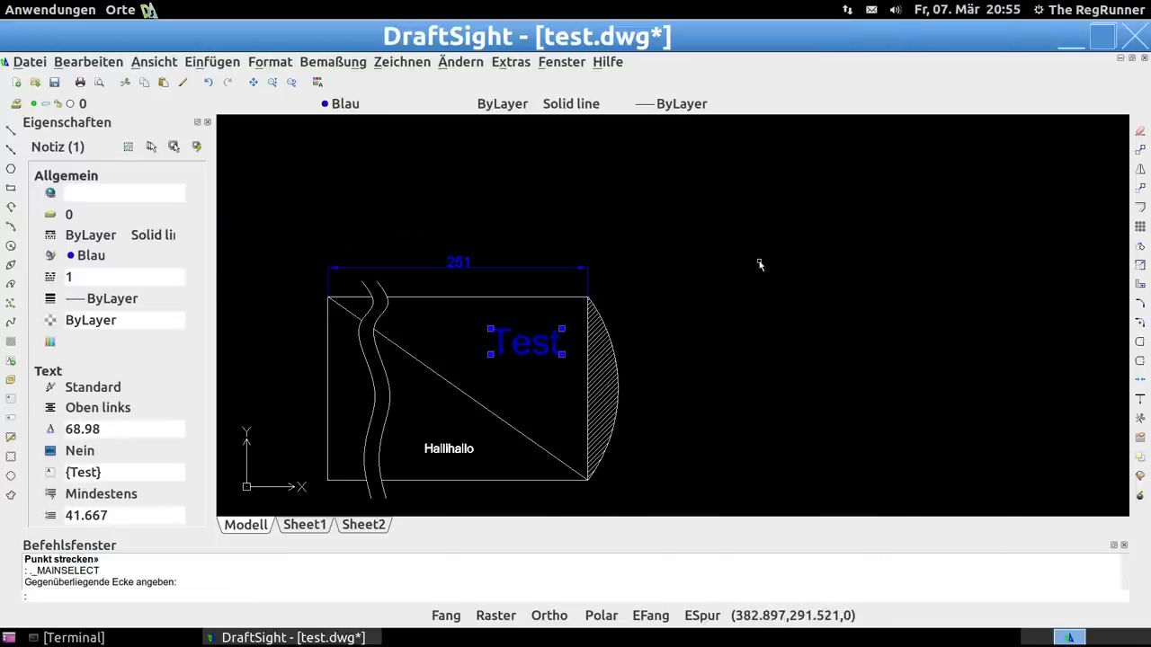
Step: Deselect the Test note with Esc and close the Eigenschaften properties palette
scroll(758, 262, "down", 1)
scroll(555, 351, "up", 2)
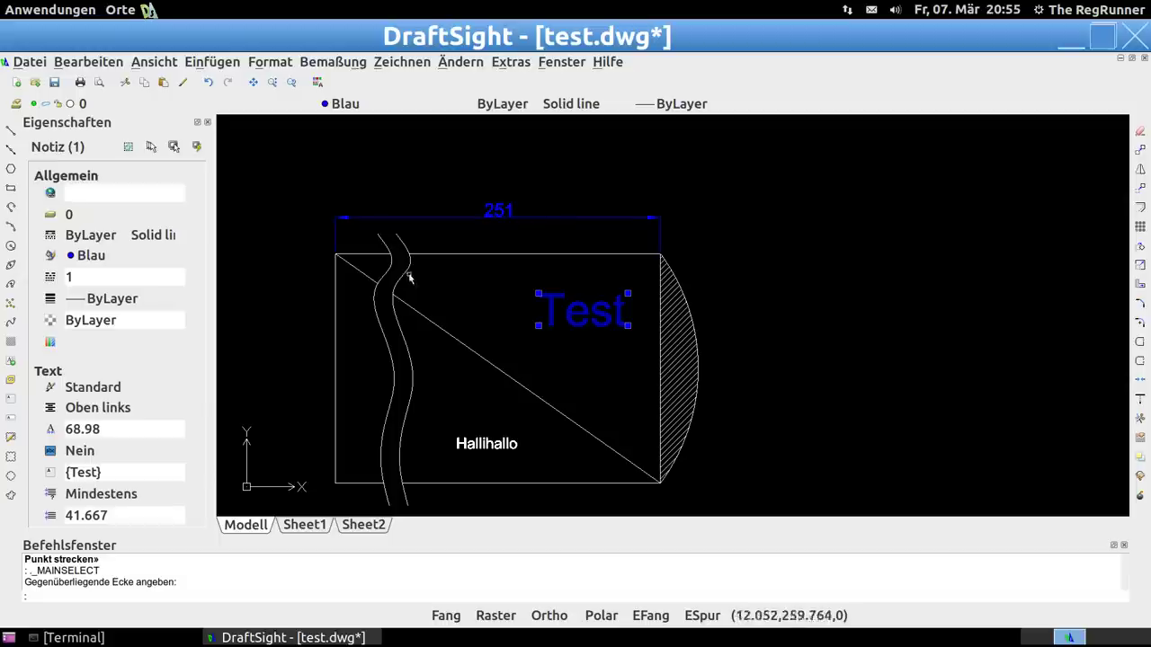
scroll(450, 314, "down", 2)
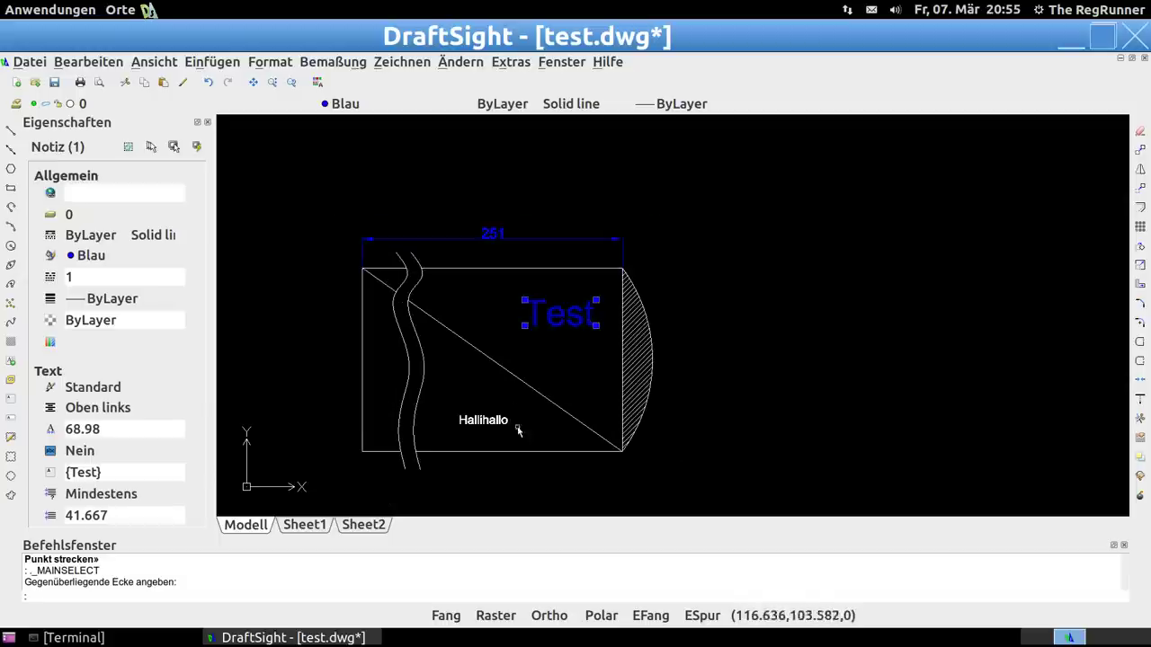
scroll(483, 404, "up", 3)
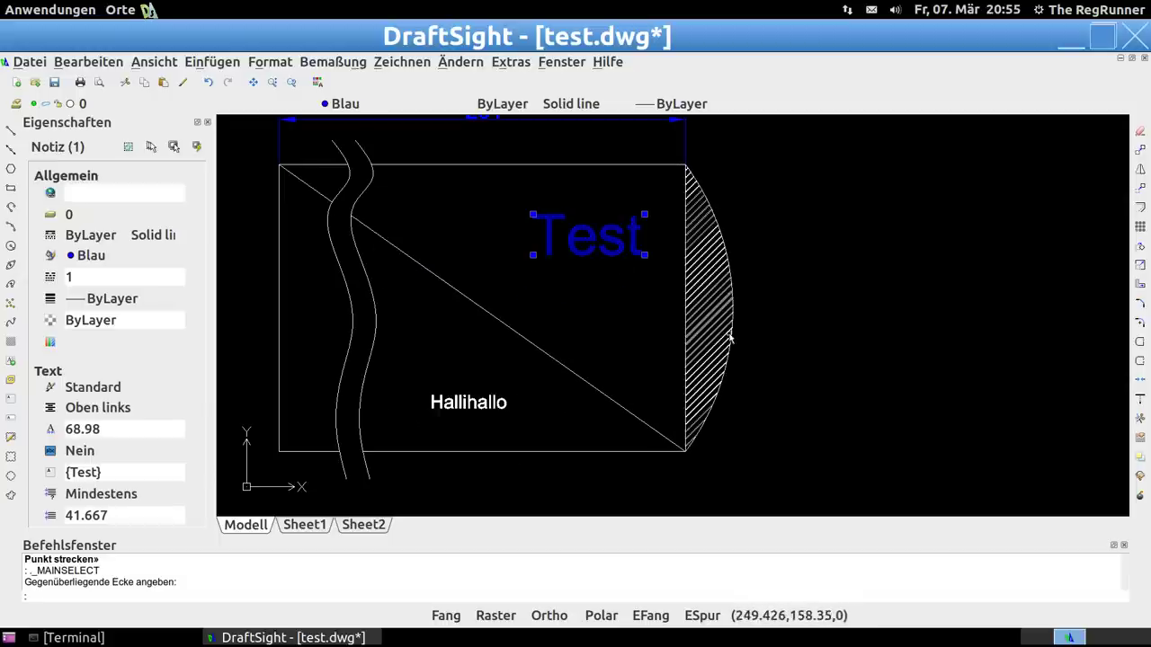
scroll(809, 270, "down", 3)
scroll(760, 219, "up", 2)
scroll(809, 220, "up", 1)
scroll(812, 249, "down", 2)
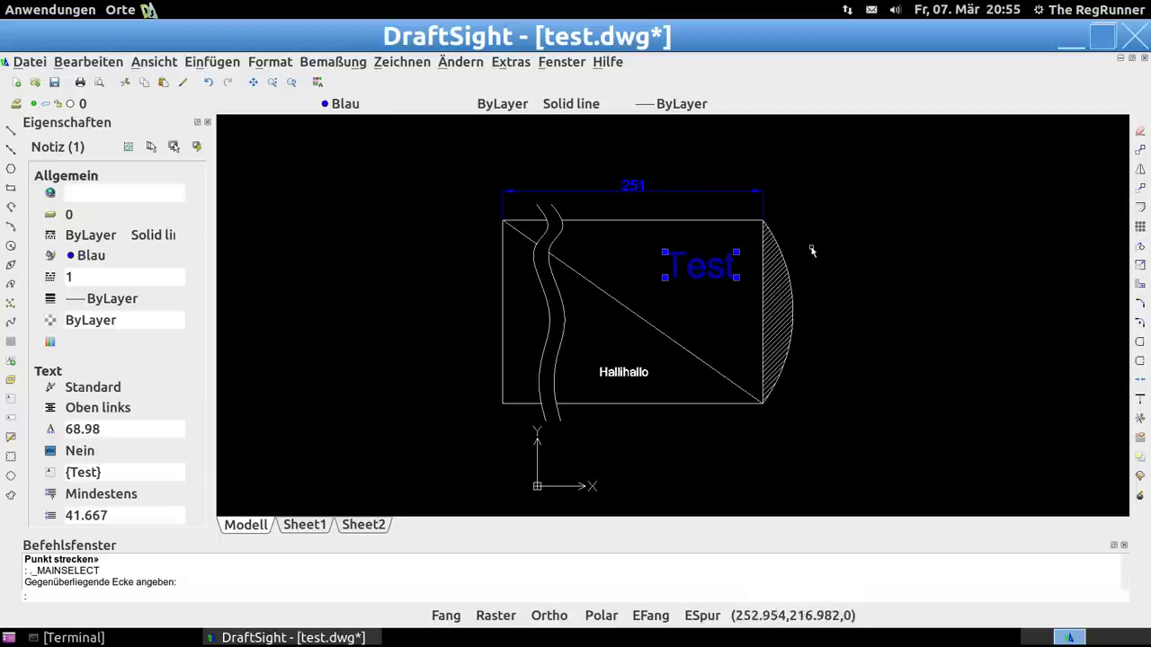
scroll(737, 333, "up", 1)
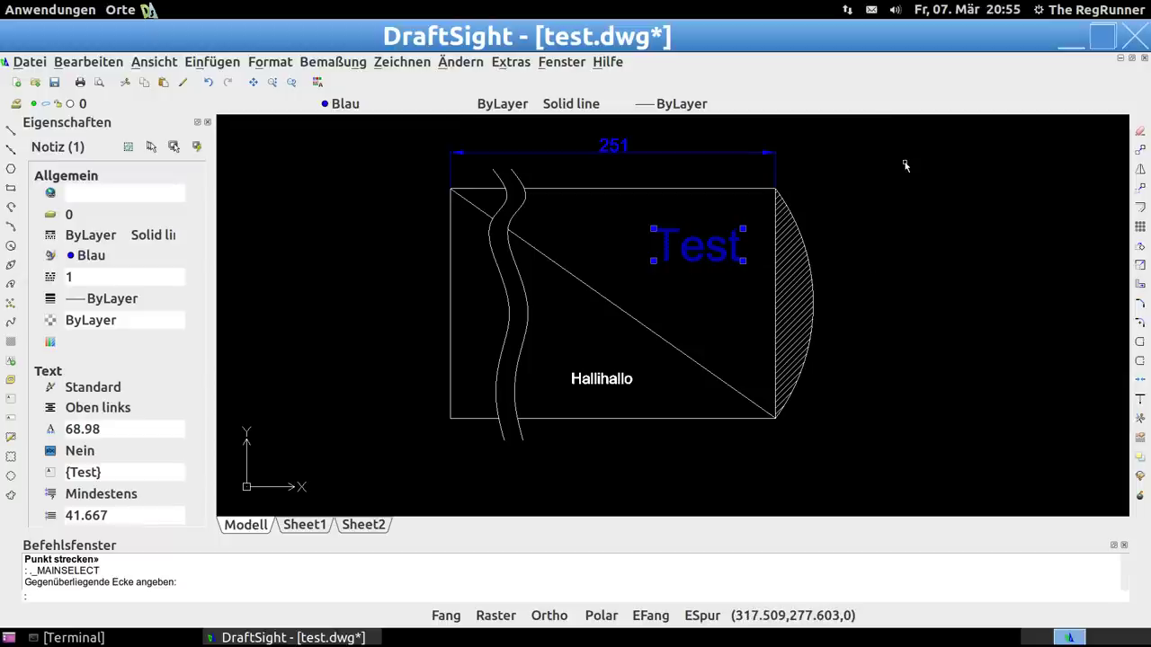
key("Escape")
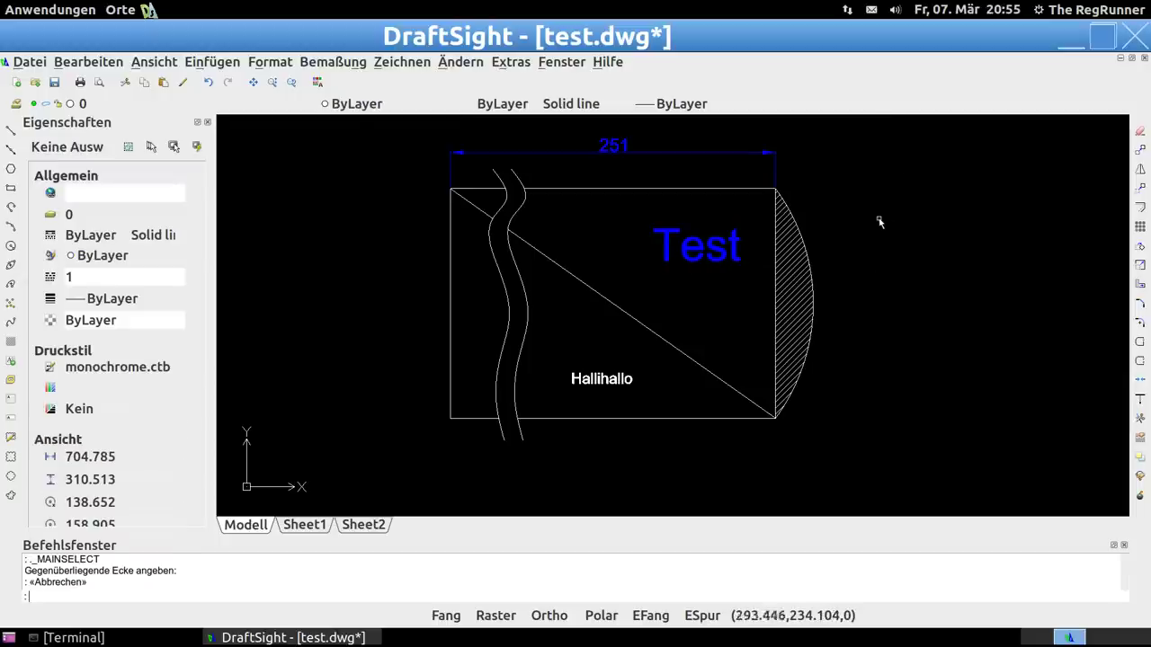
left_click_drag(126, 585, 122, 564)
left_click(157, 574)
scroll(171, 574, "down", 1)
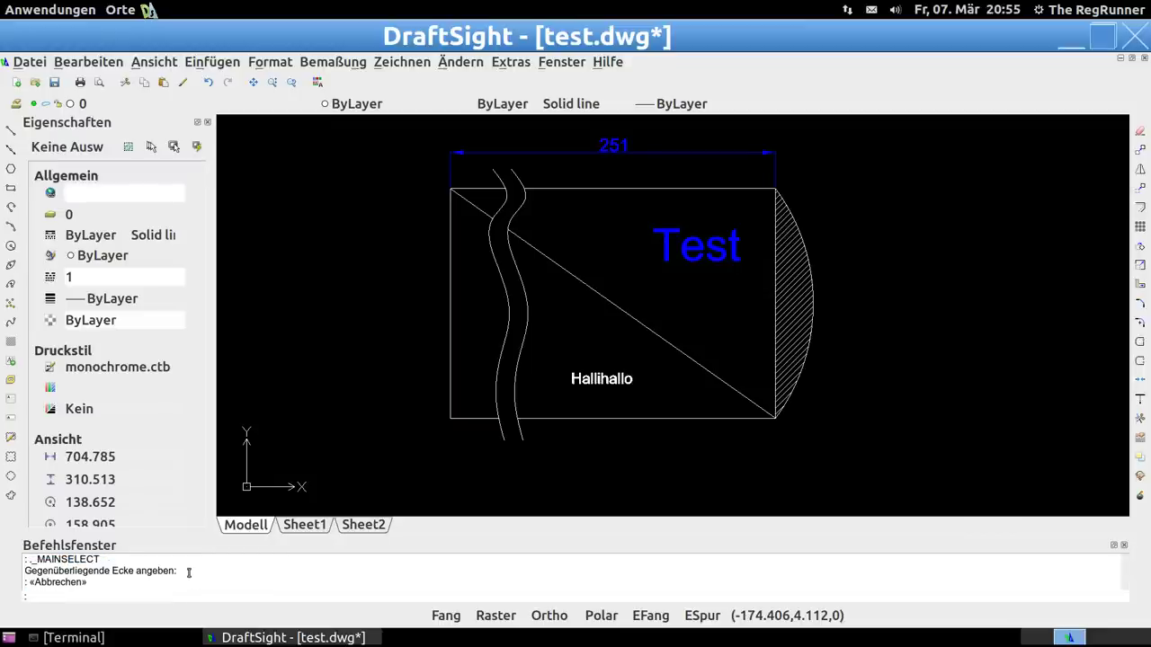
left_click(206, 121)
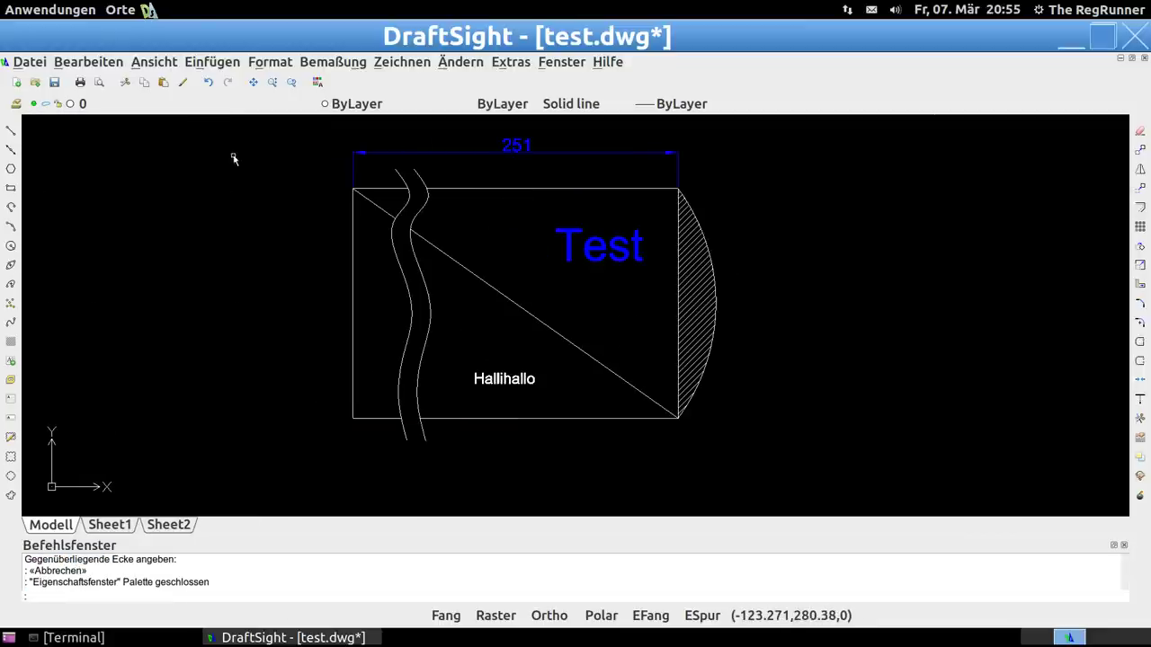
left_click(10, 132)
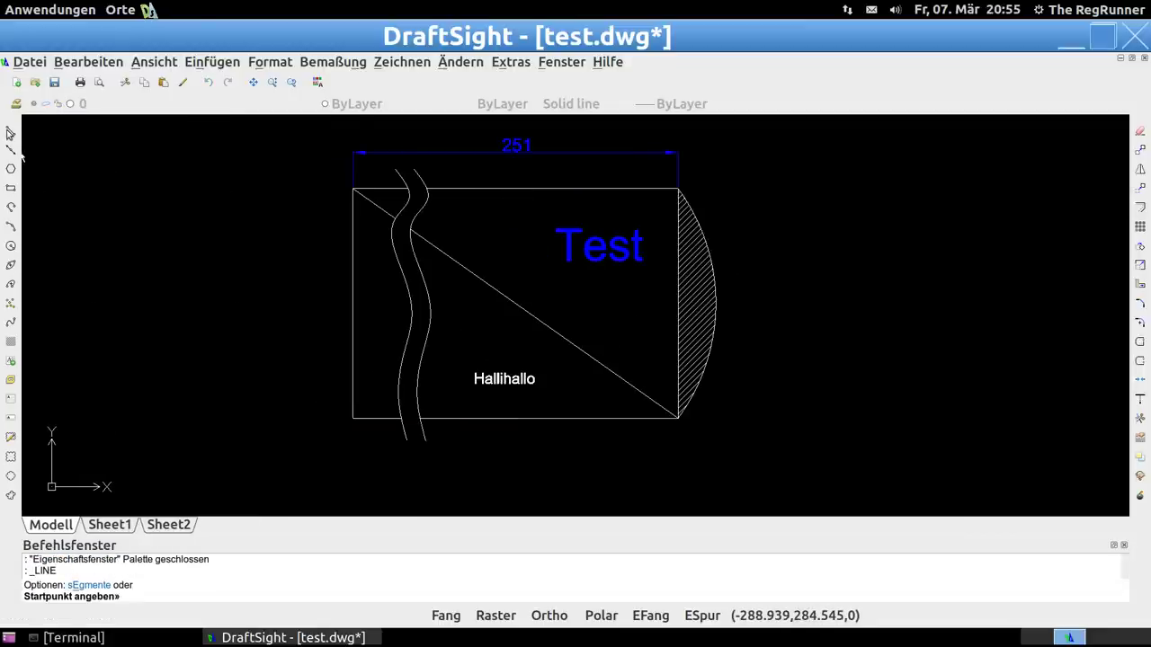
left_click(154, 163)
left_click(217, 301)
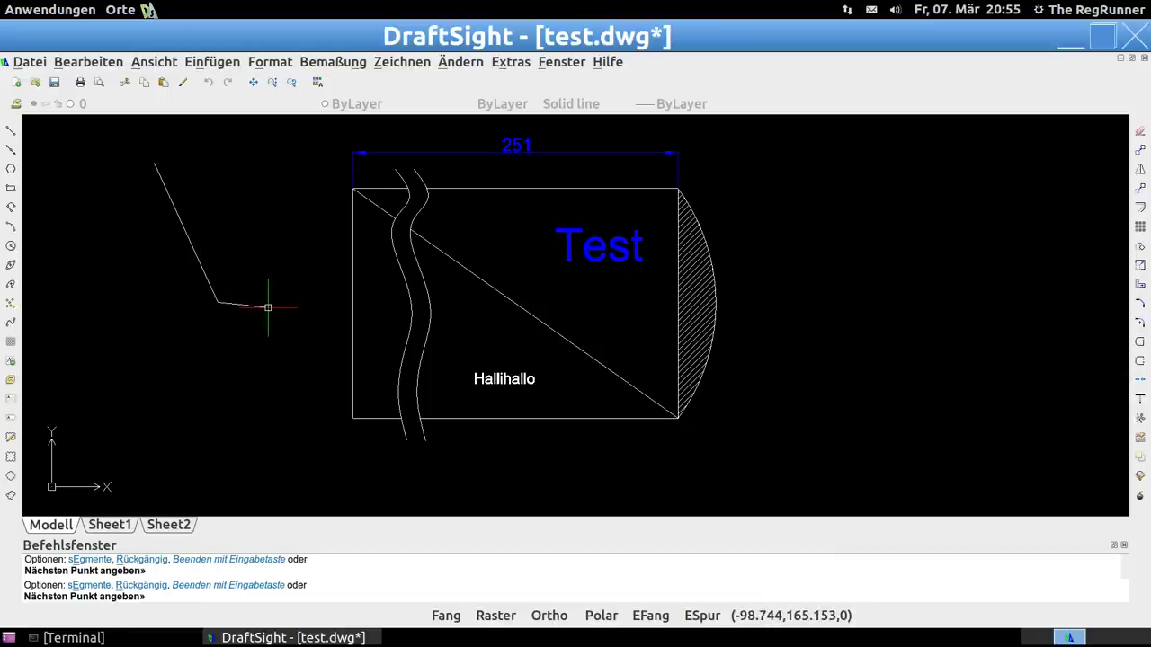
key("Return")
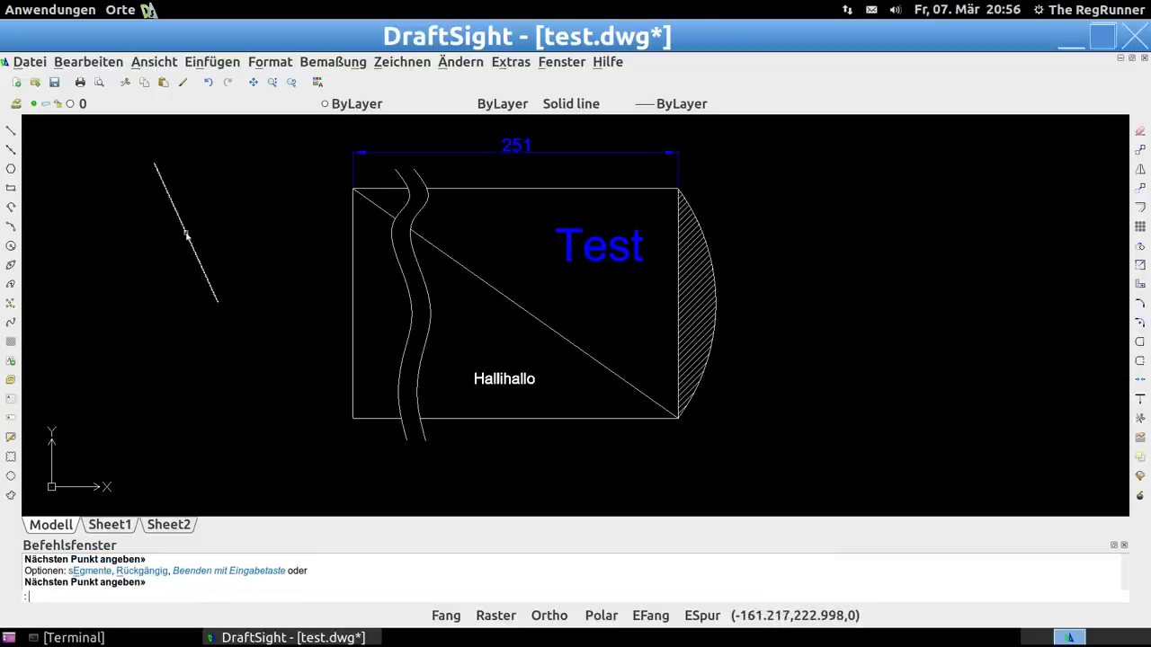
left_click(1140, 132)
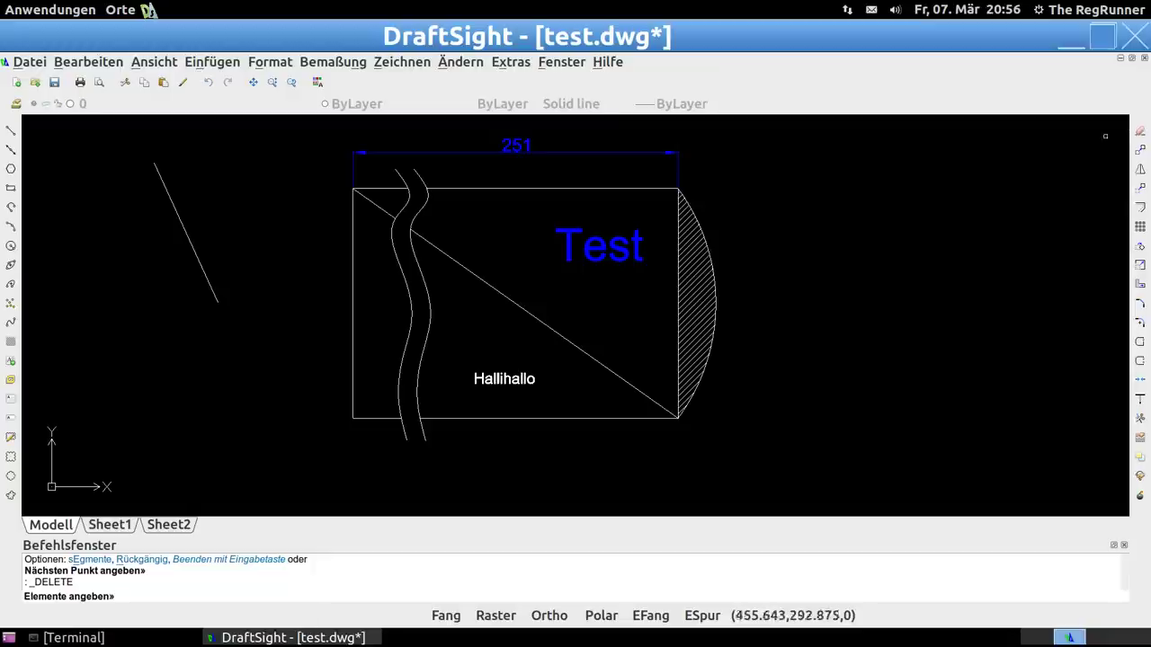
left_click(181, 225)
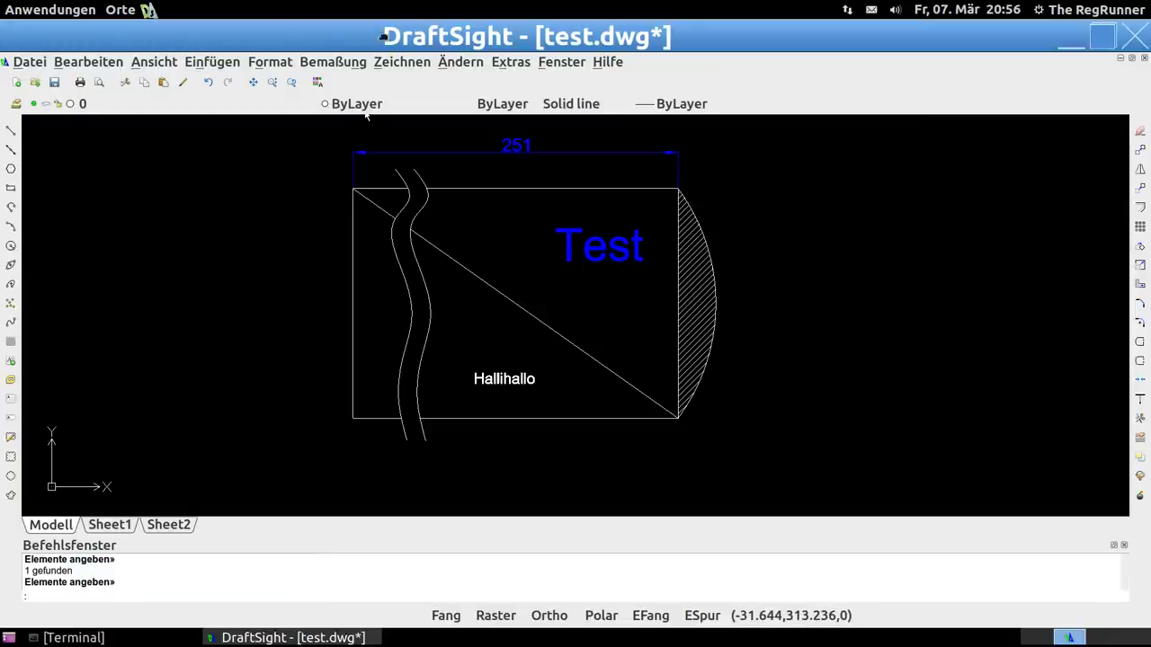
scroll(772, 215, "down", 1)
scroll(731, 162, "up", 1)
scroll(735, 198, "up", 1)
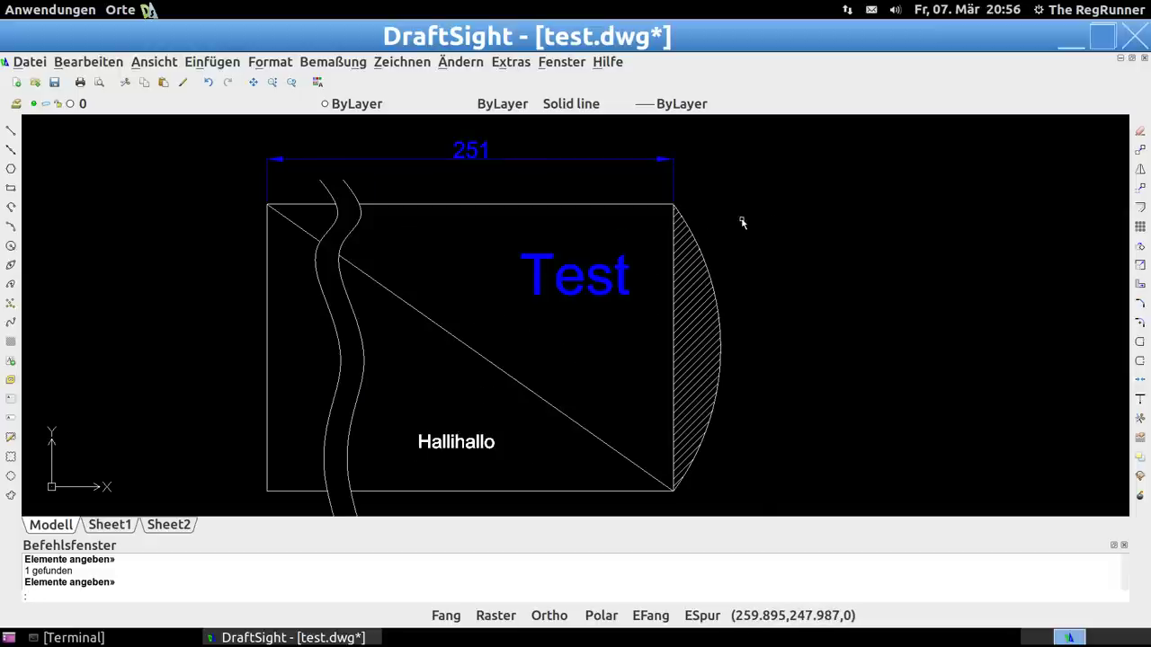
scroll(744, 304, "down", 1)
scroll(746, 310, "up", 1)
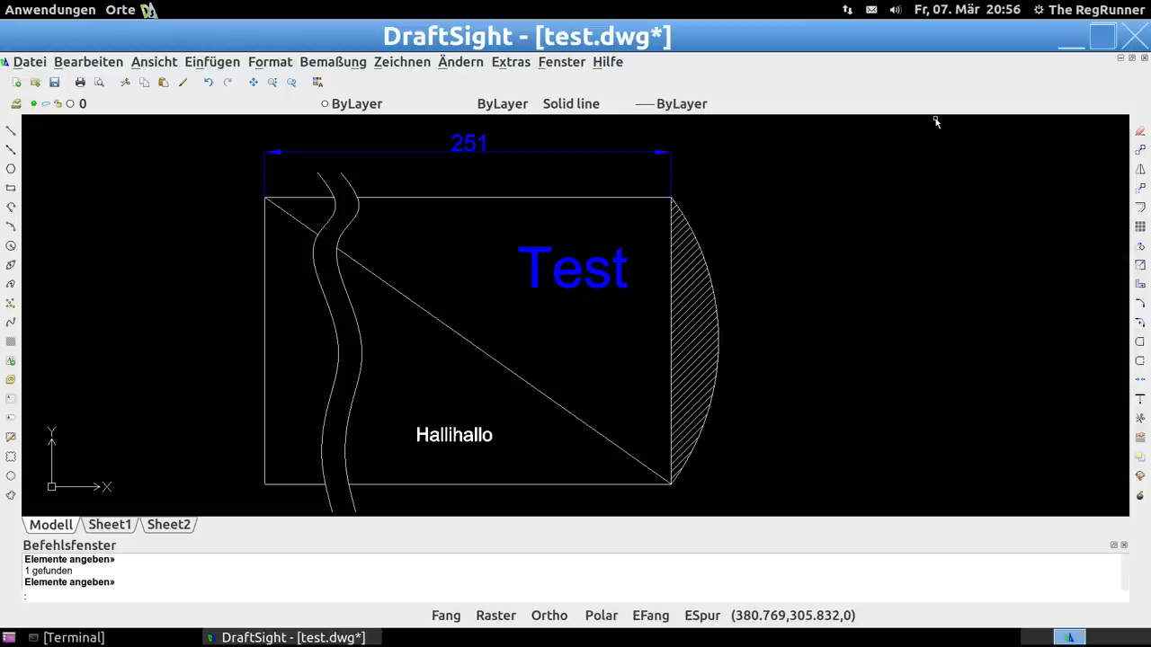
Step: Place a large rotated 'Test' simple note right of the drawing, then minimize DraftSight
left_click(12, 418)
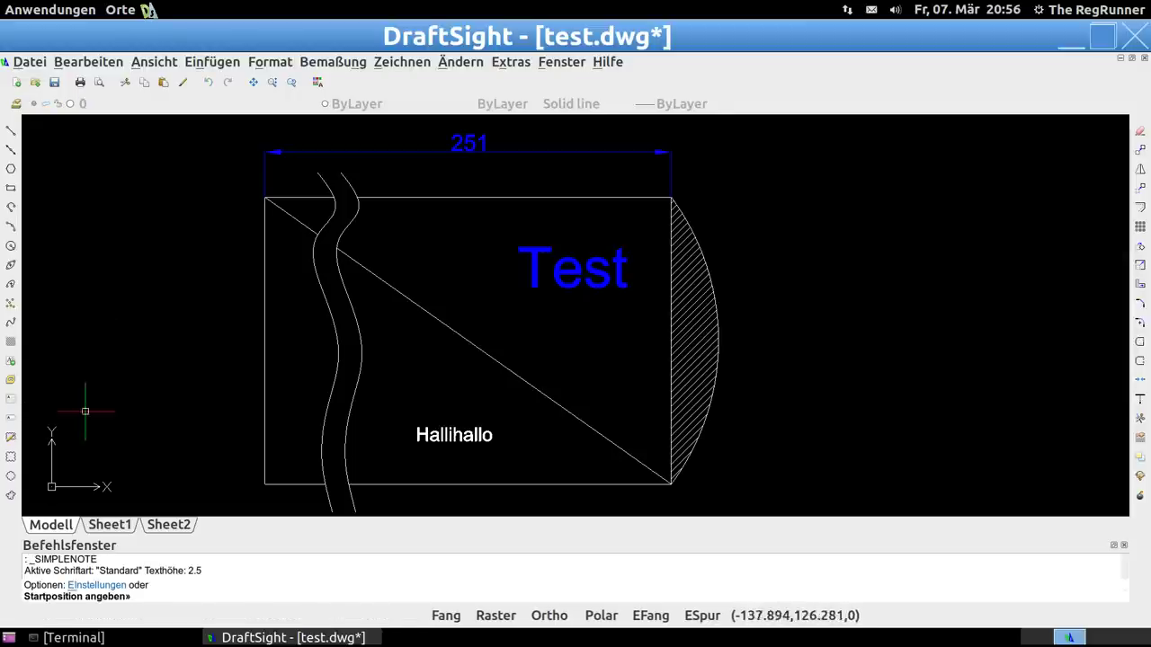
left_click(786, 230)
left_click(876, 301)
left_click(960, 323)
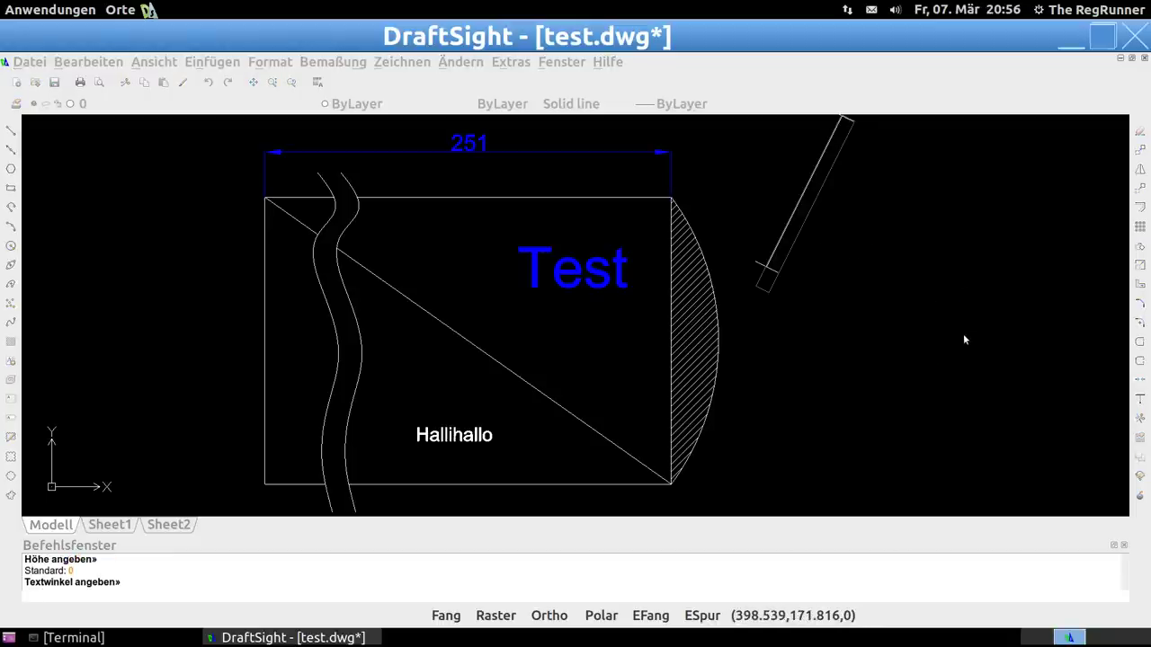
type("Te")
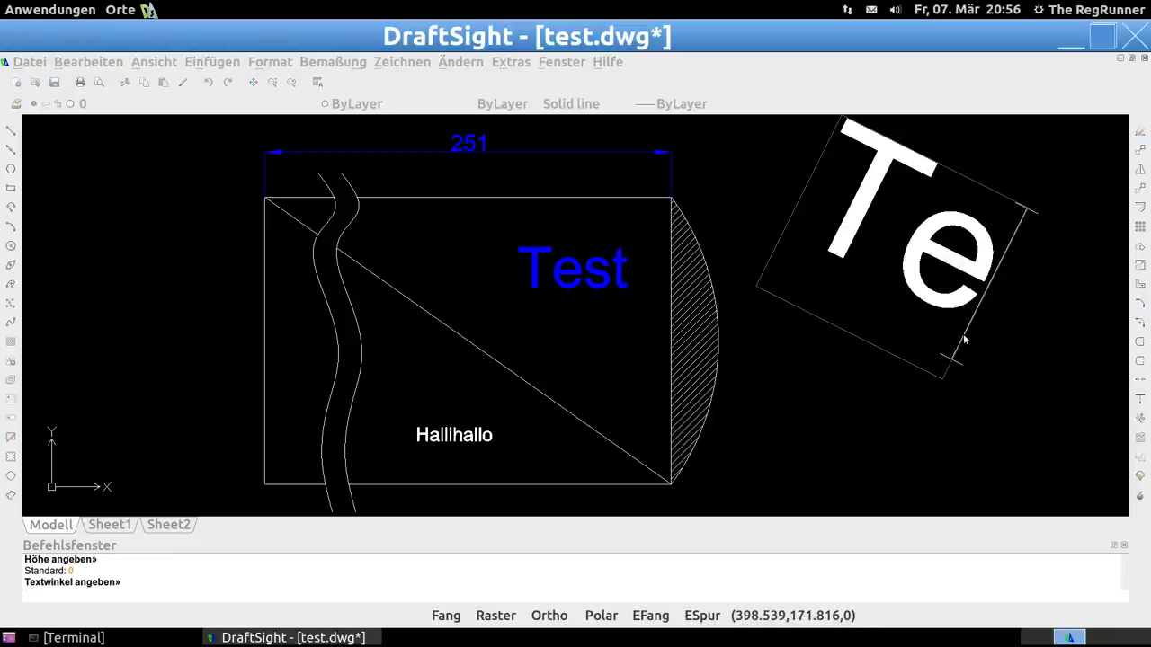
type("st")
scroll(954, 338, "down", 1)
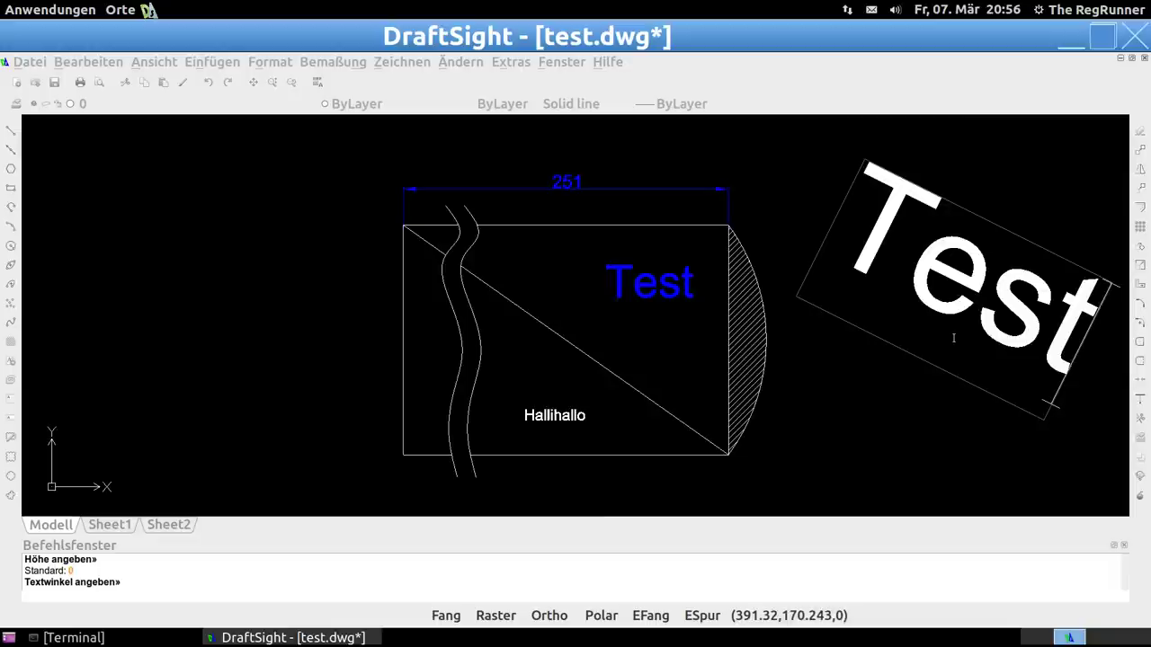
scroll(954, 338, "down", 1)
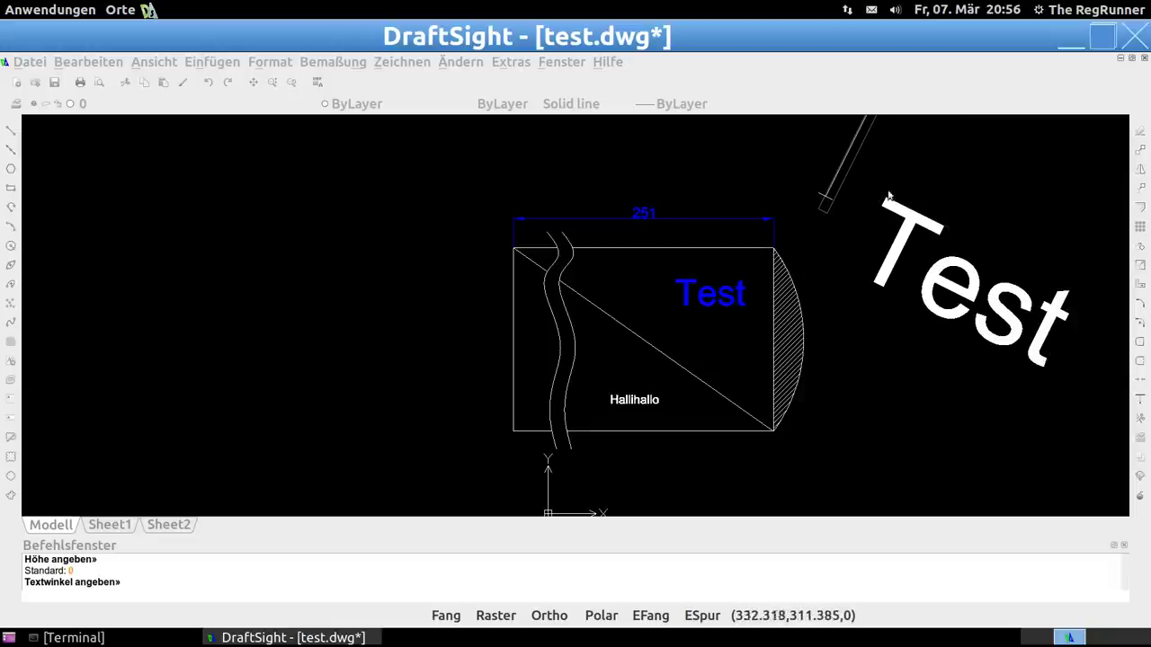
key("Escape")
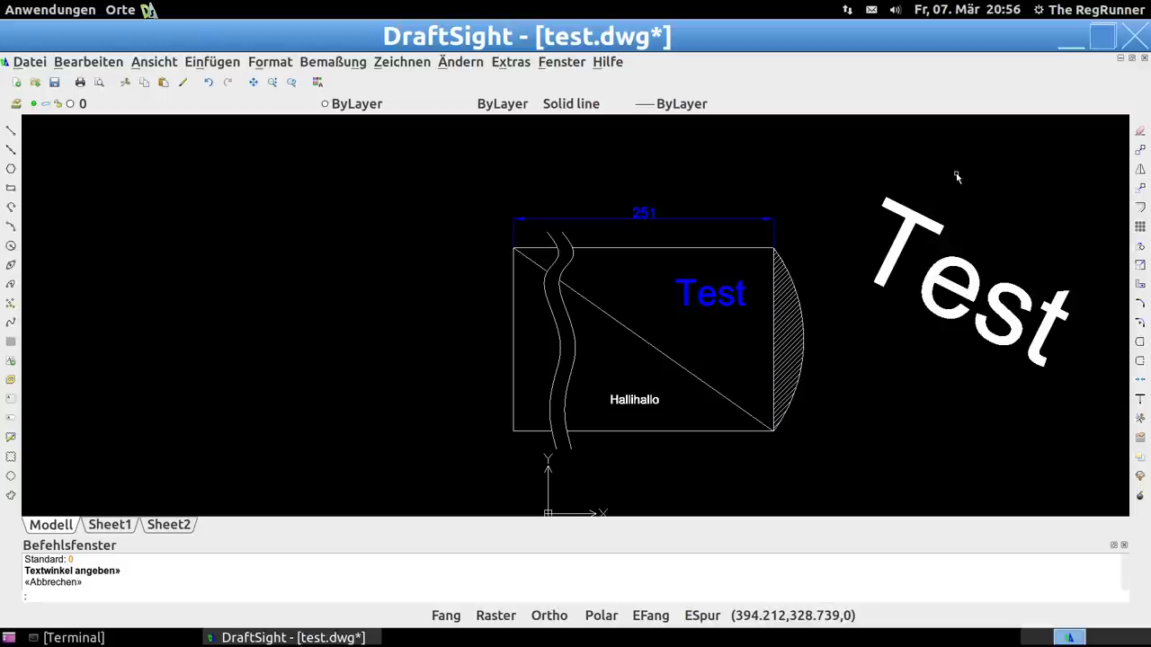
left_click(1072, 38)
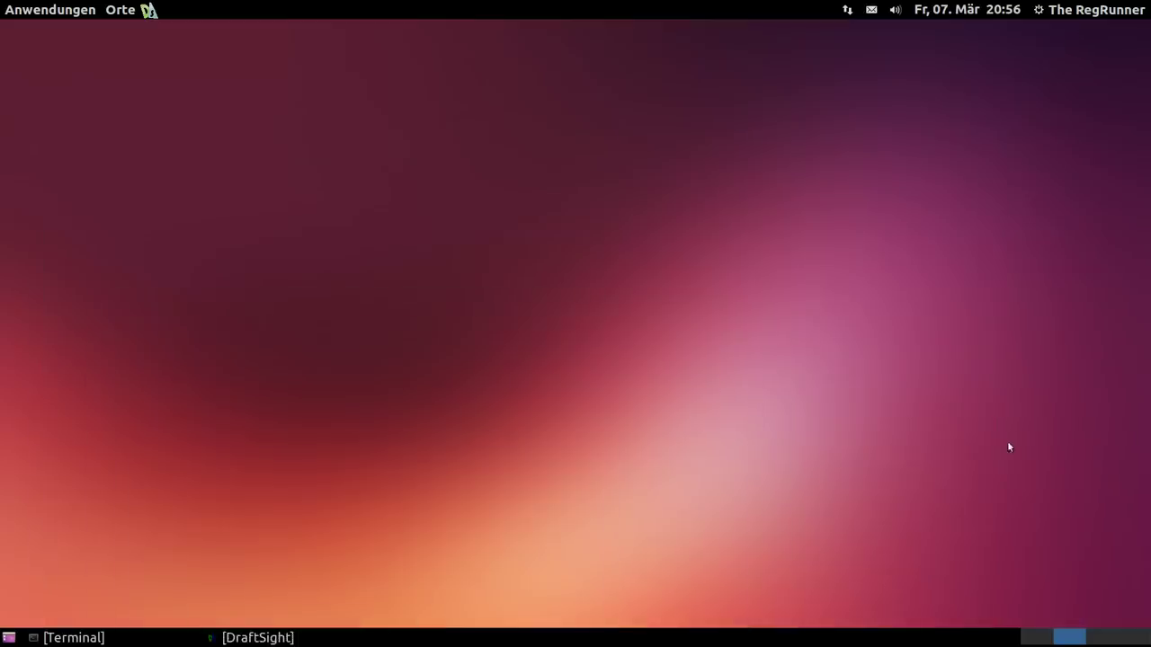